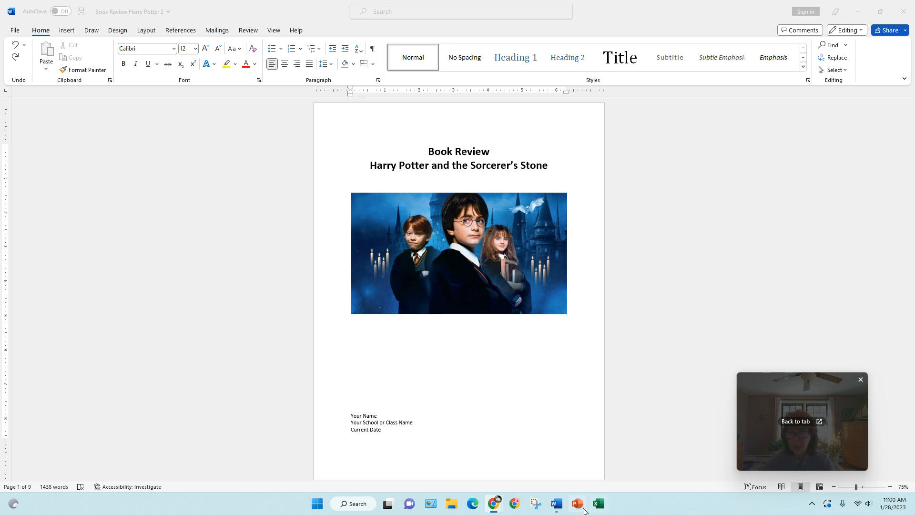
Place the insertion point on the empty line below the Conclusion paragraph on page 7 of the book review.
left_click(556, 504)
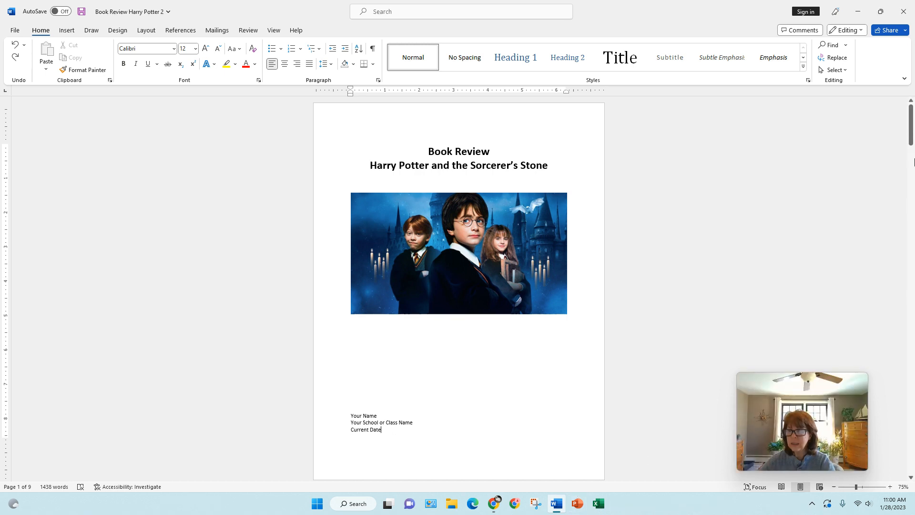
left_click_drag(912, 139, 903, 425)
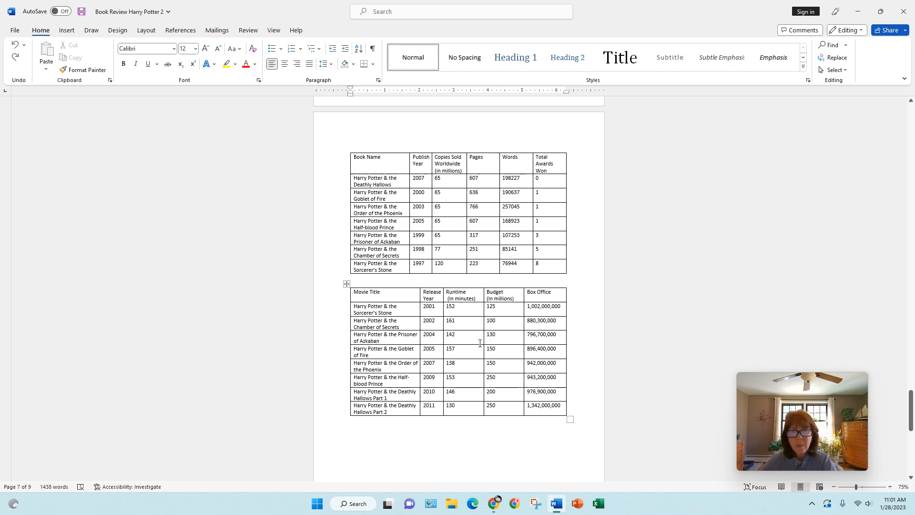
left_click_drag(911, 401, 911, 367)
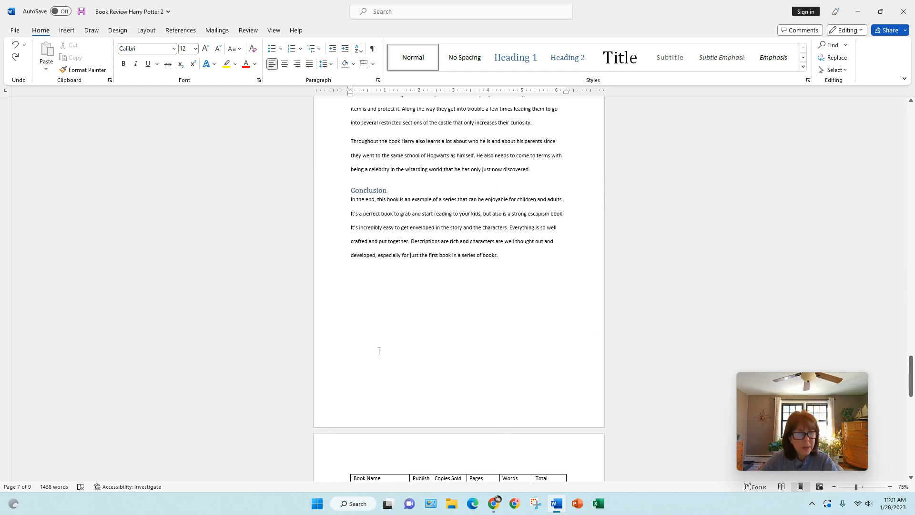
left_click(354, 280)
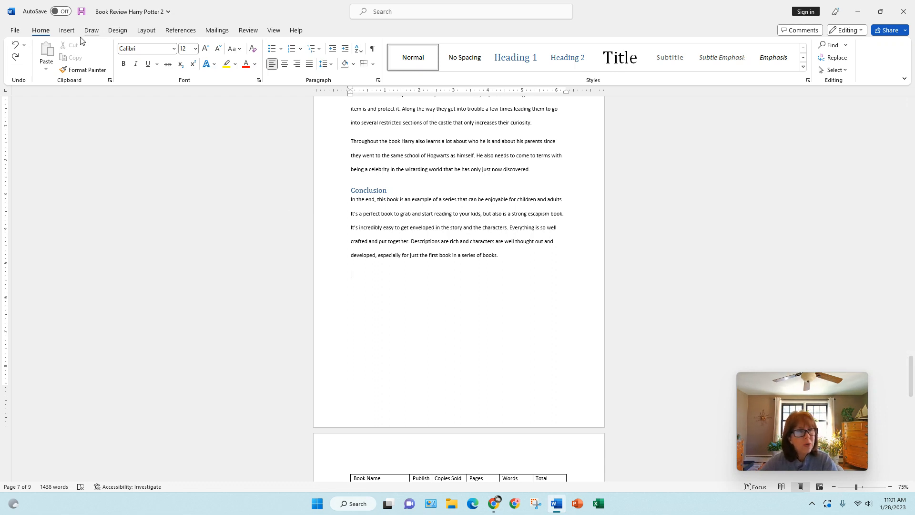
left_click(66, 30)
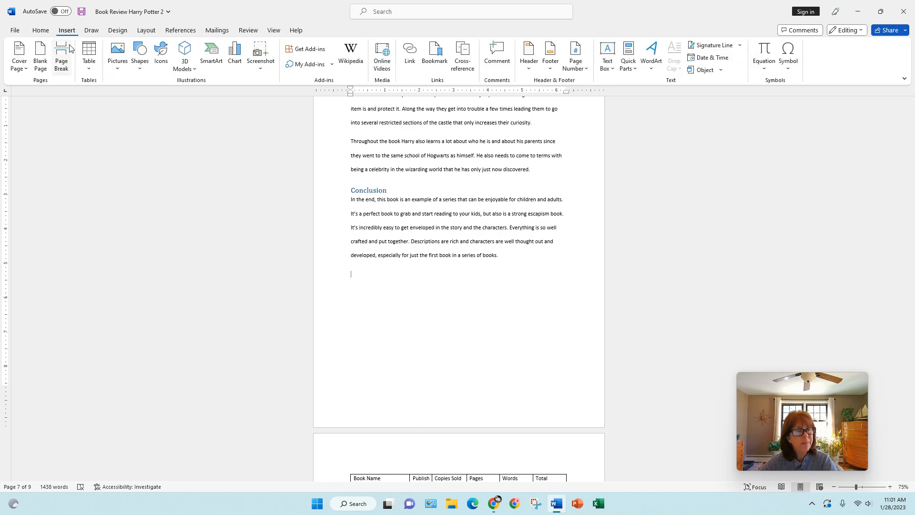
left_click(89, 71)
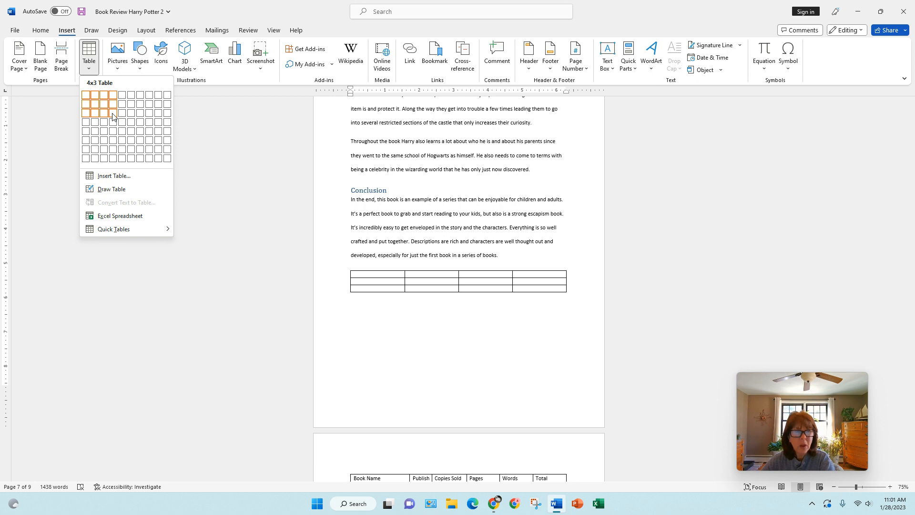
left_click(115, 175)
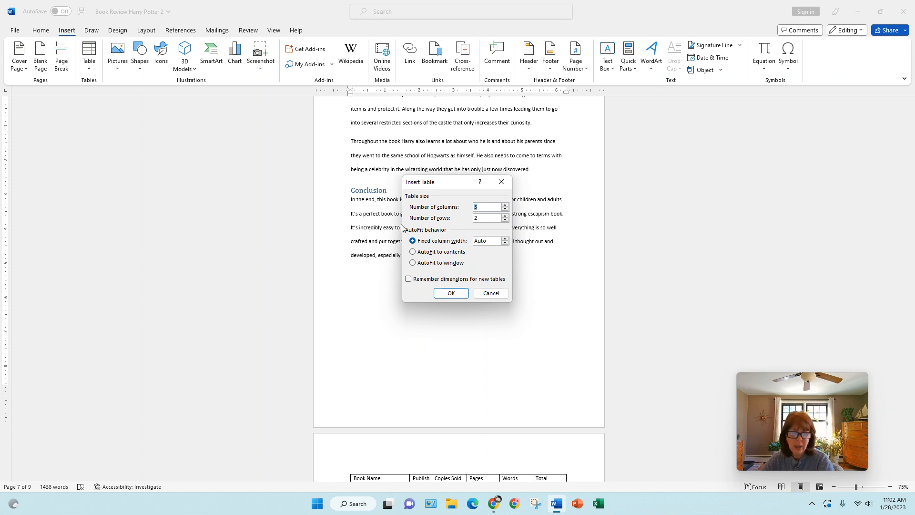
left_click(494, 292)
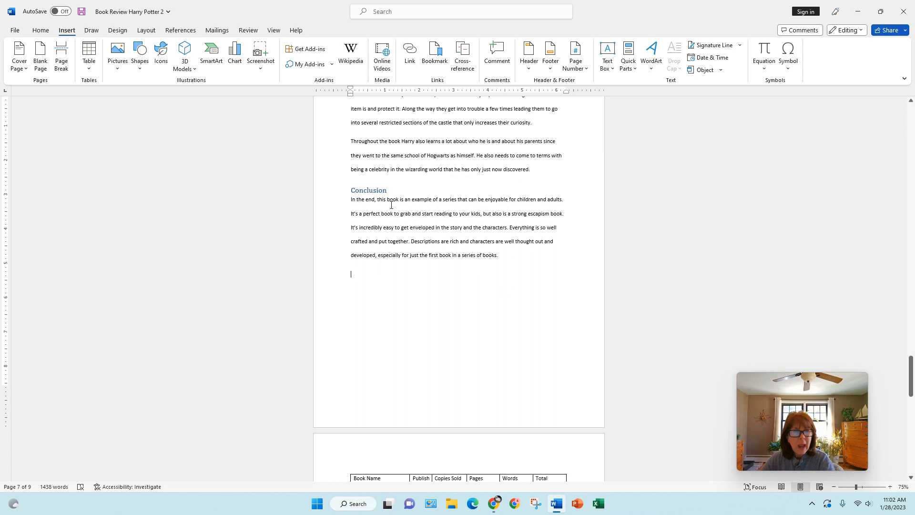
Draw a single-cell table about 4.94" wide and 1.46" high below the Conclusion paragraph, and undo it.
left_click(90, 71)
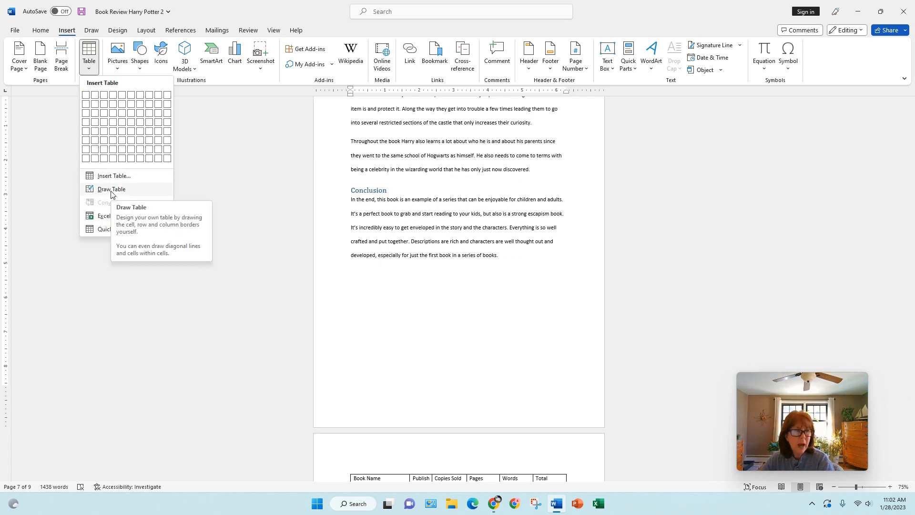
left_click(111, 189)
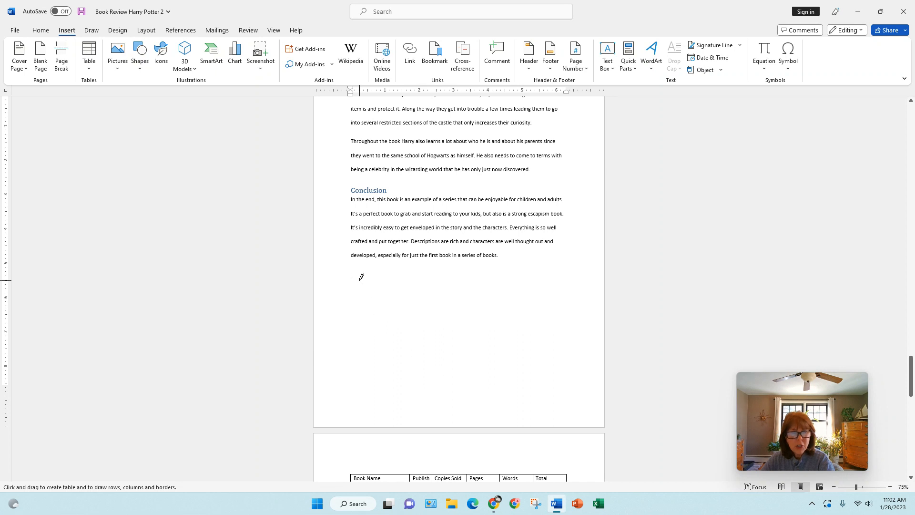
mouse_move(356, 279)
left_mouse_down()
mouse_move(359, 320)
mouse_move(528, 324)
left_mouse_up()
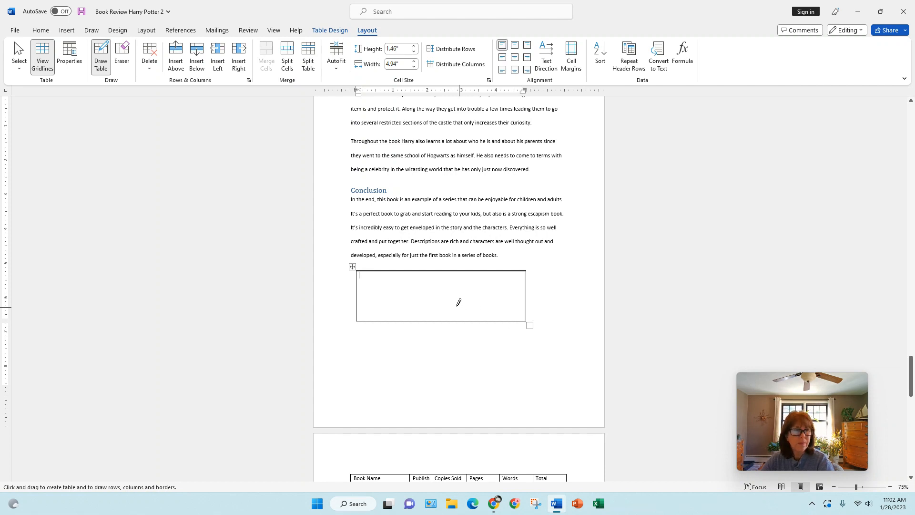
left_click(43, 32)
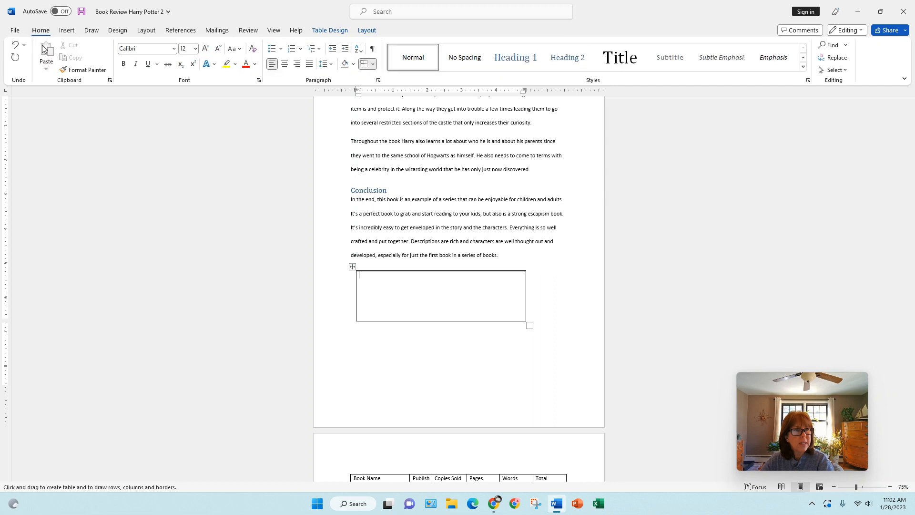
left_click(16, 47)
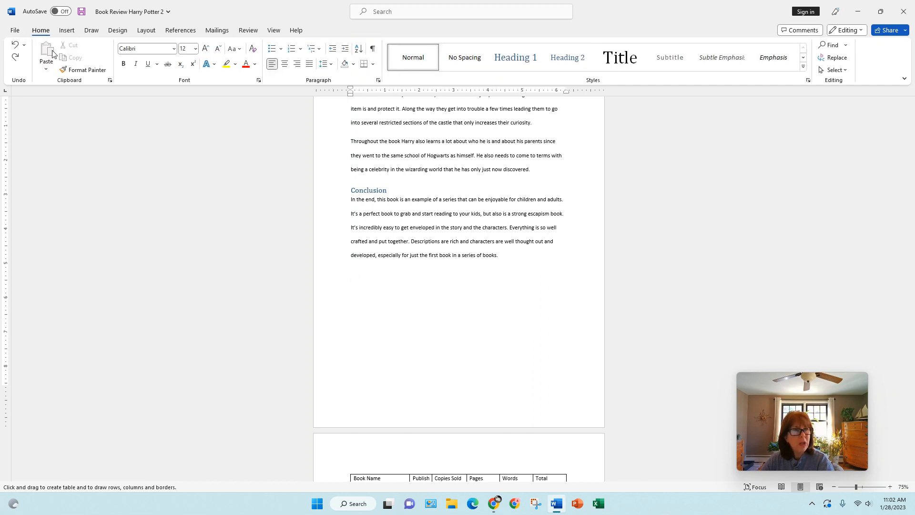
Insert a table with four columns and three rows below the Conclusion paragraph.
left_click(67, 31)
left_click(85, 70)
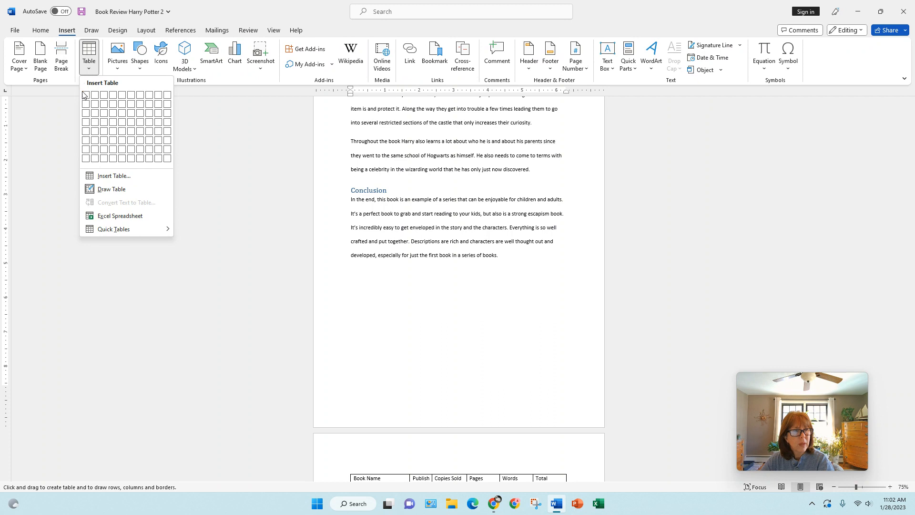
left_click(113, 115)
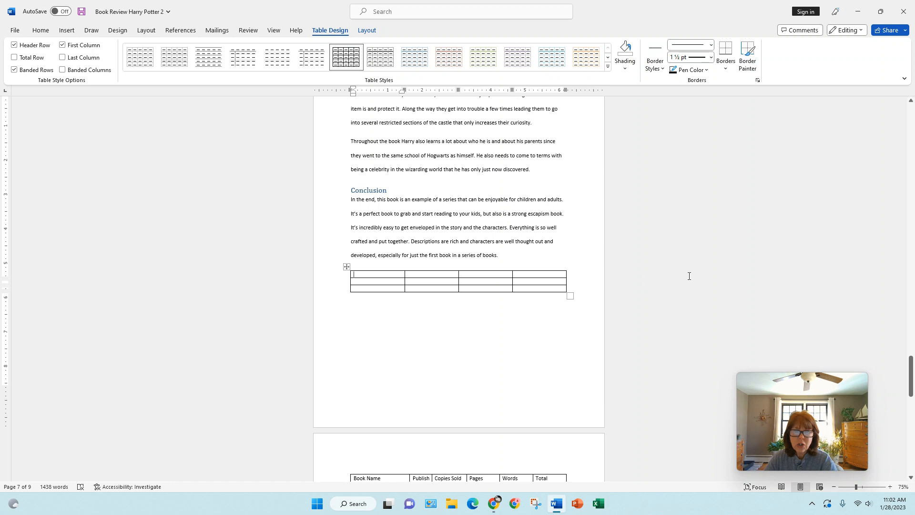
Fill the new table's first row with the headings Book Name, Publish Year, Copies Sold and Pages.
left_click_drag(911, 368, 911, 379)
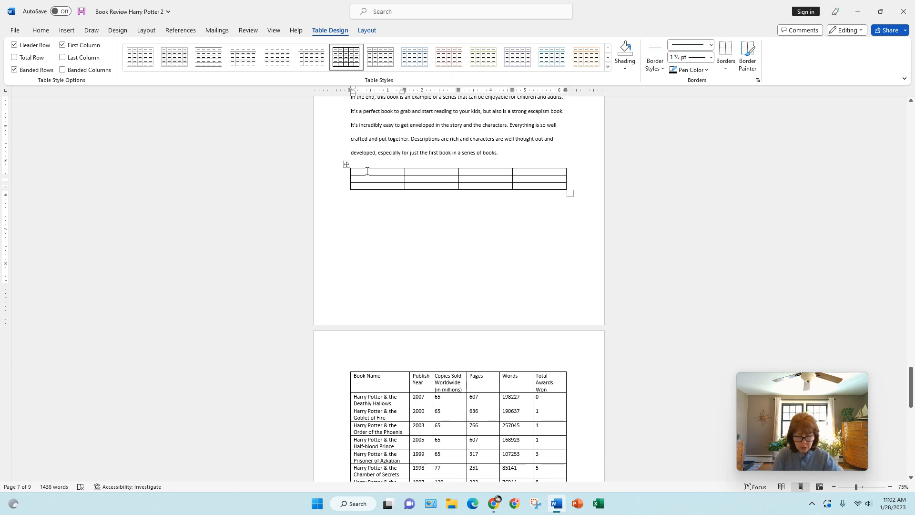
type("Book Name")
key("Tab")
type("Pu")
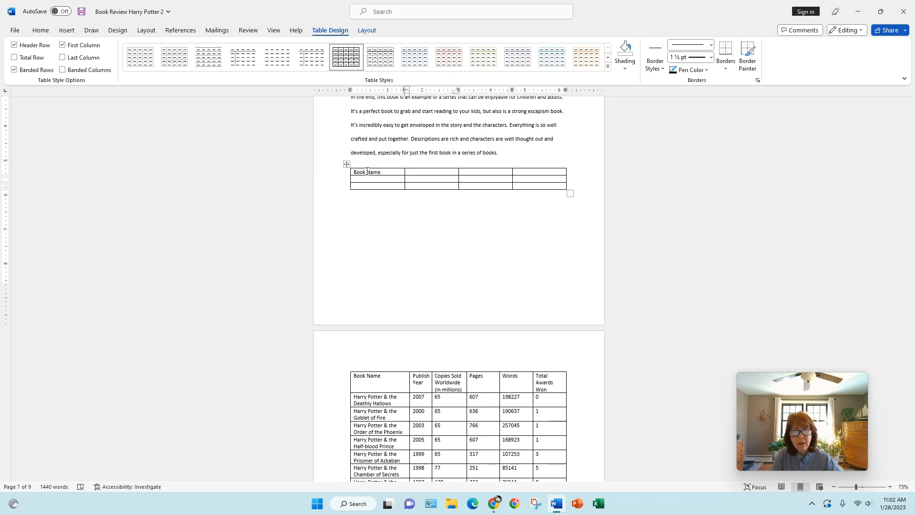
type("blish Year")
key("Tab")
type("Copies Sold")
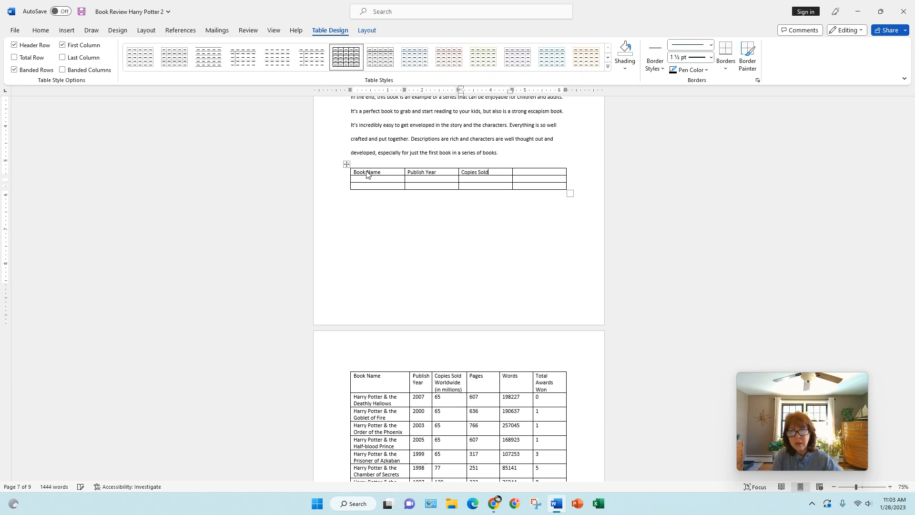
key("Tab")
type("Pages")
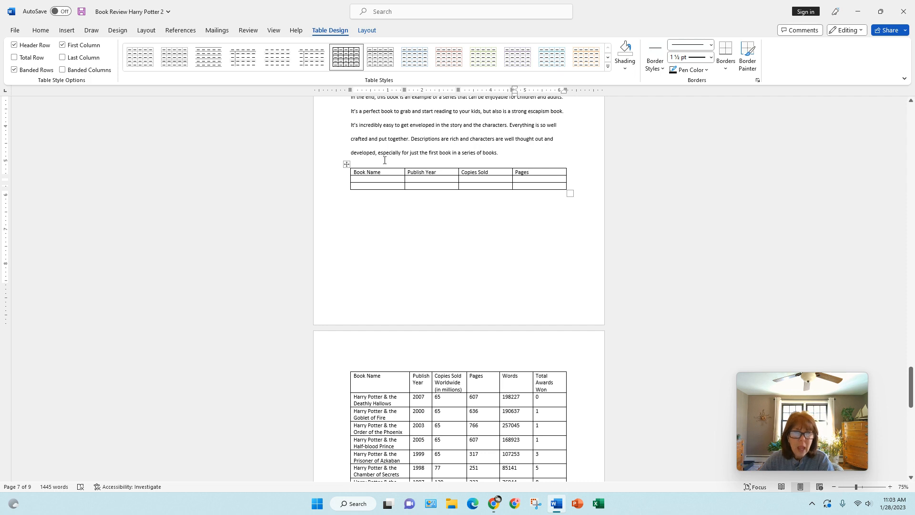
Add two columns to the right of the Pages column.
left_click(524, 174)
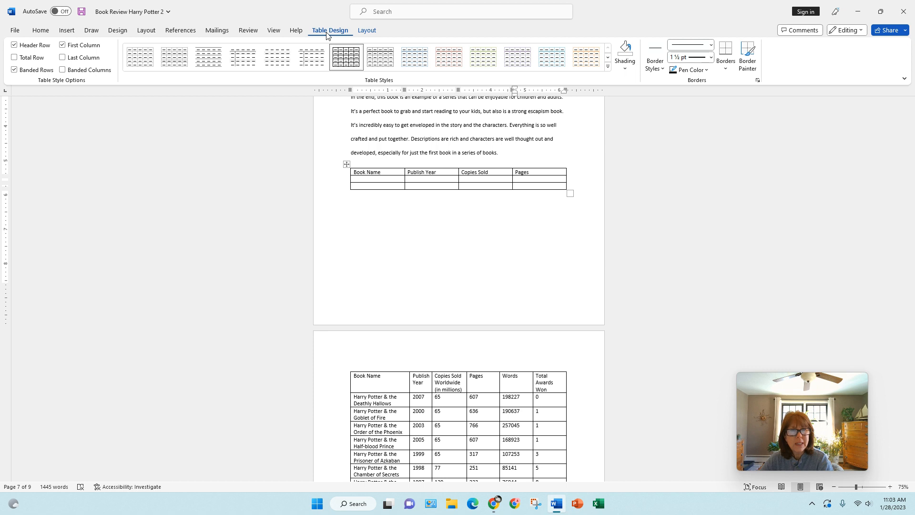
left_click(368, 32)
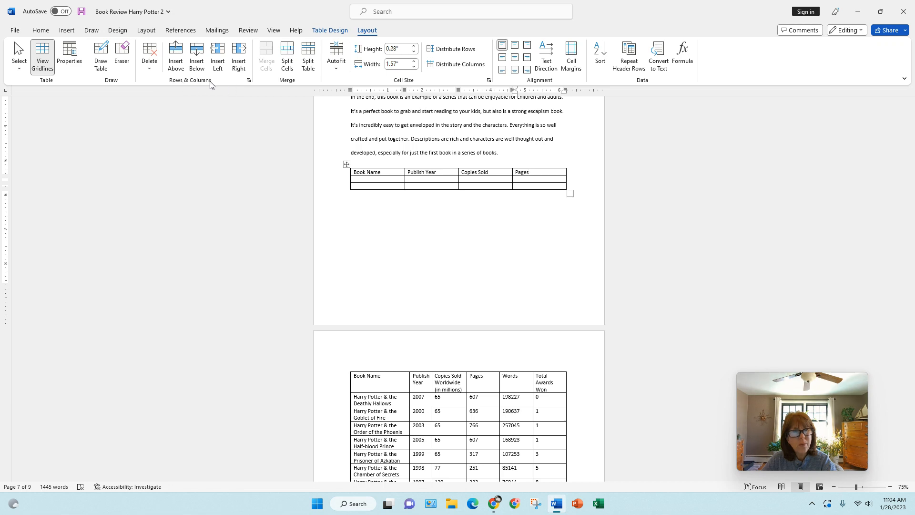
left_click(239, 63)
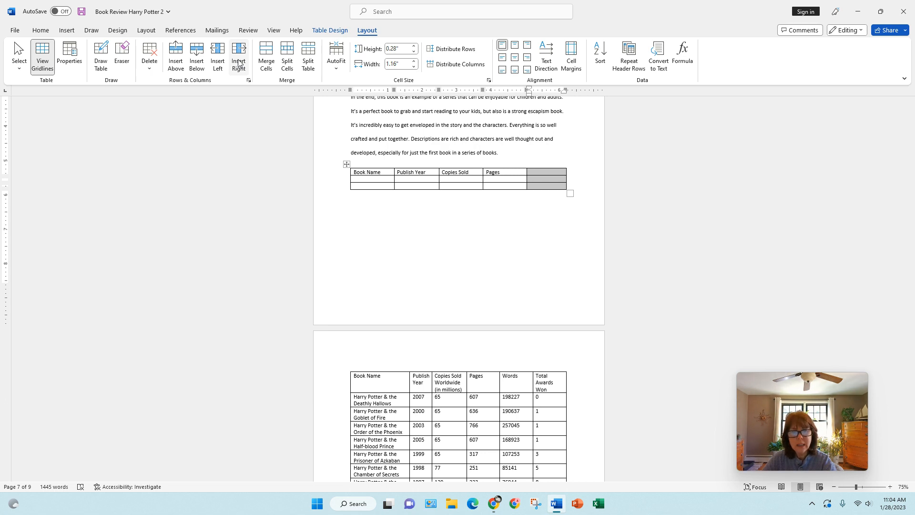
left_click(239, 63)
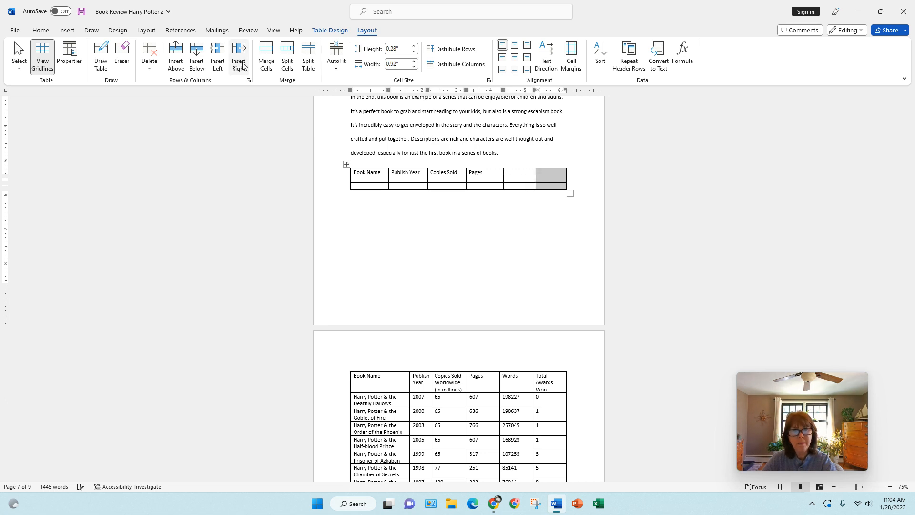
Enter the headings Words and Awards in the first row of the two new columns.
left_click(514, 171)
type("Words")
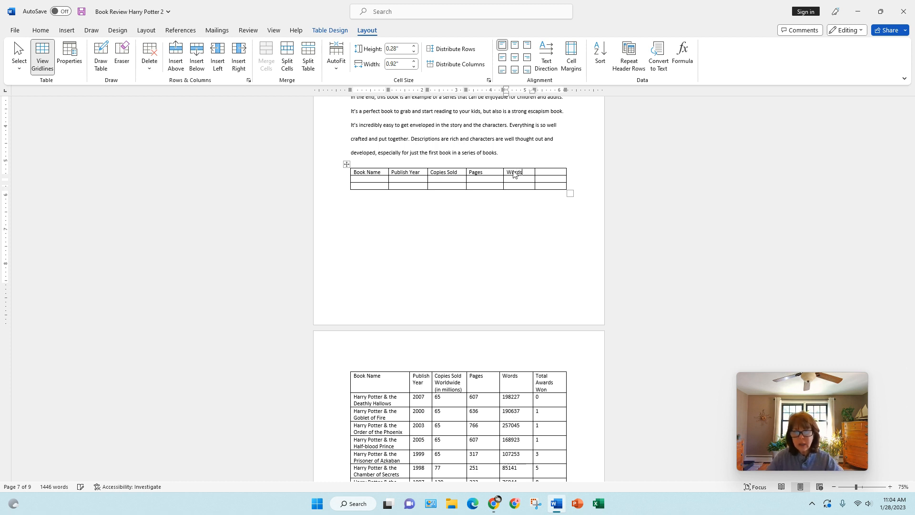
left_click(554, 171)
type("Awards")
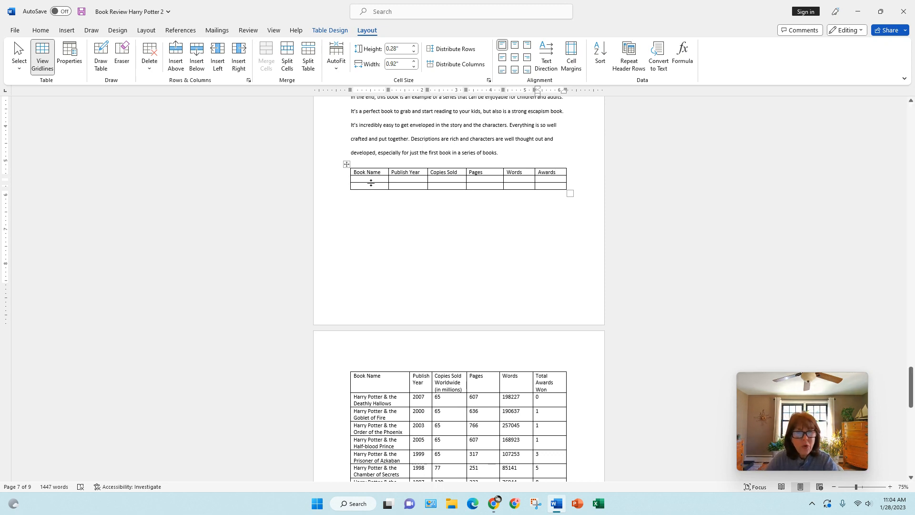
Make the text of the whole new table bold and shade all of its cells light blue.
mouse_move(350, 172)
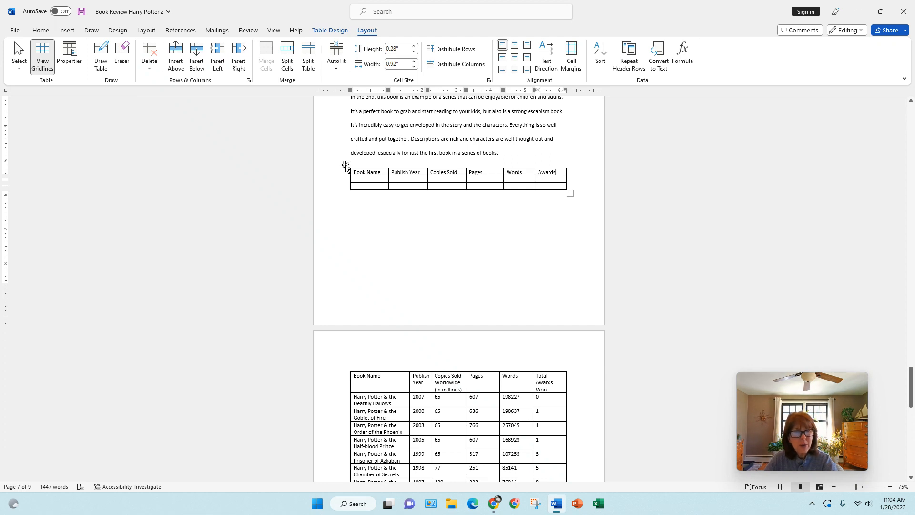
left_click(346, 165)
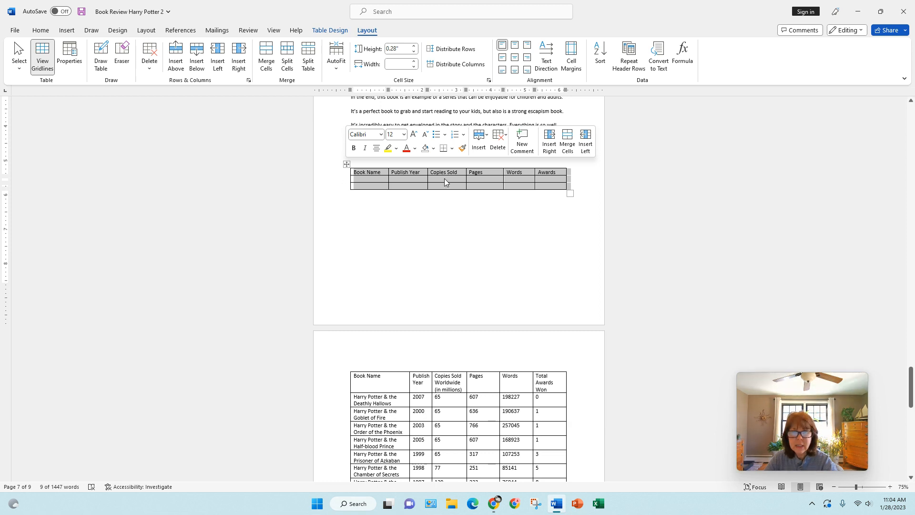
left_click(353, 149)
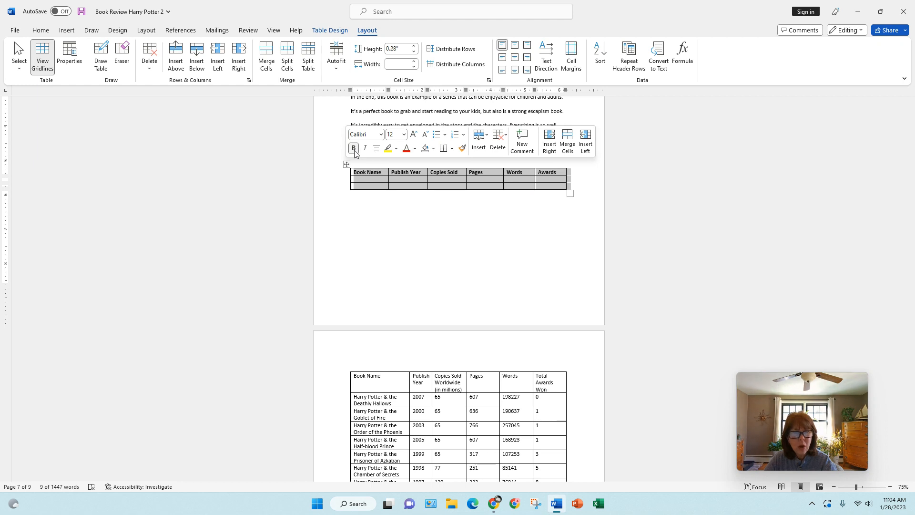
left_click(434, 149)
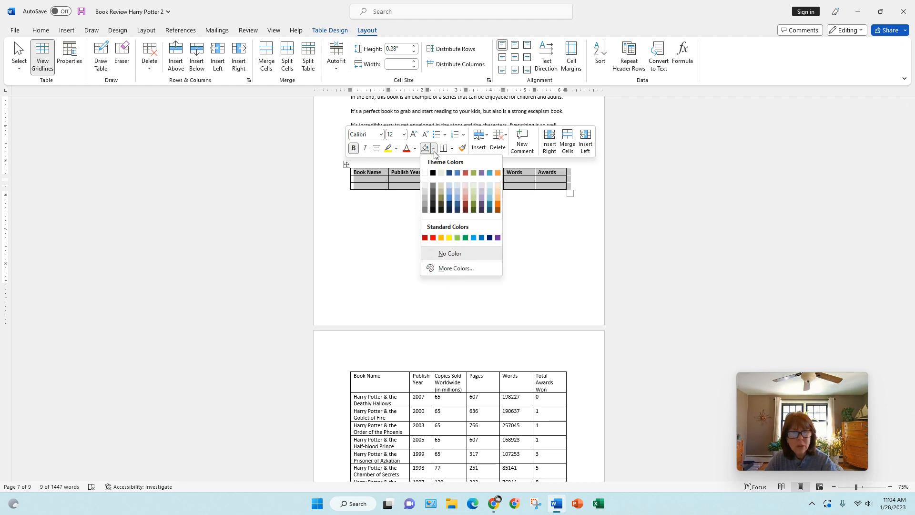
left_click(450, 191)
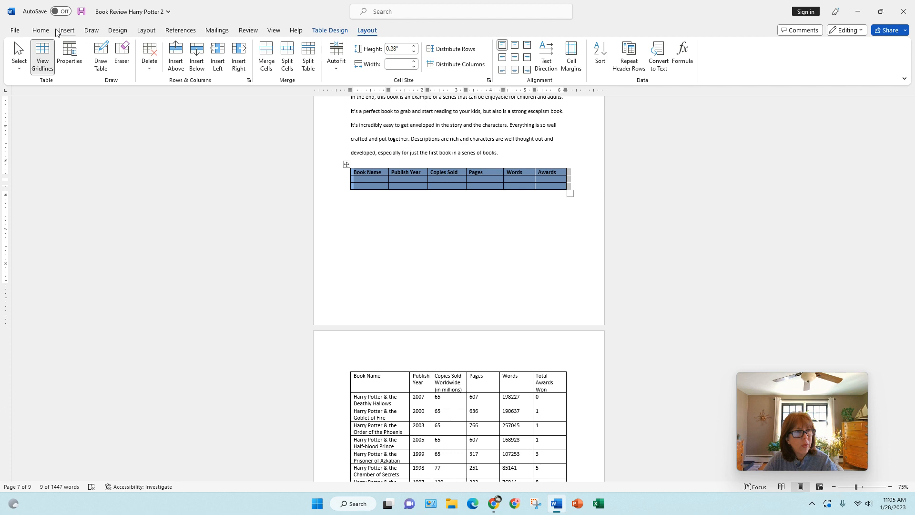
Set the whole table's font to Baskerville Old Face and reselect the table.
left_click(41, 30)
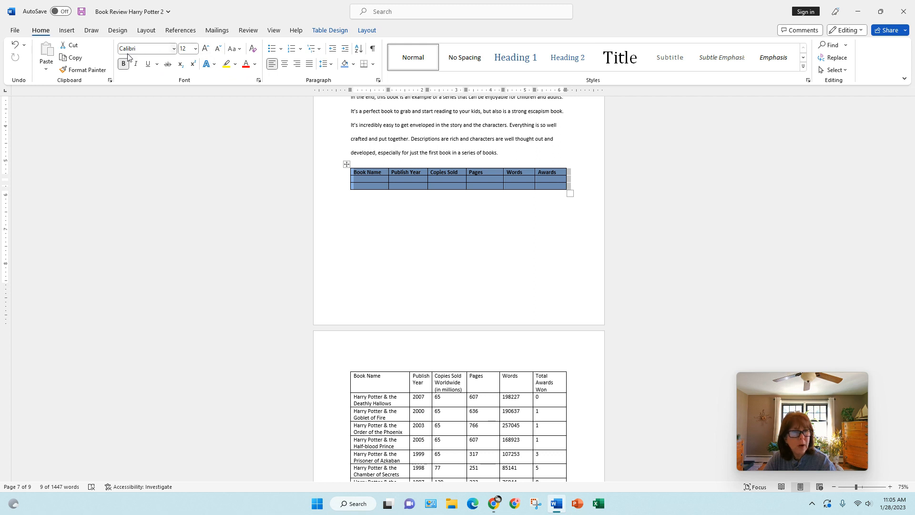
left_click(174, 49)
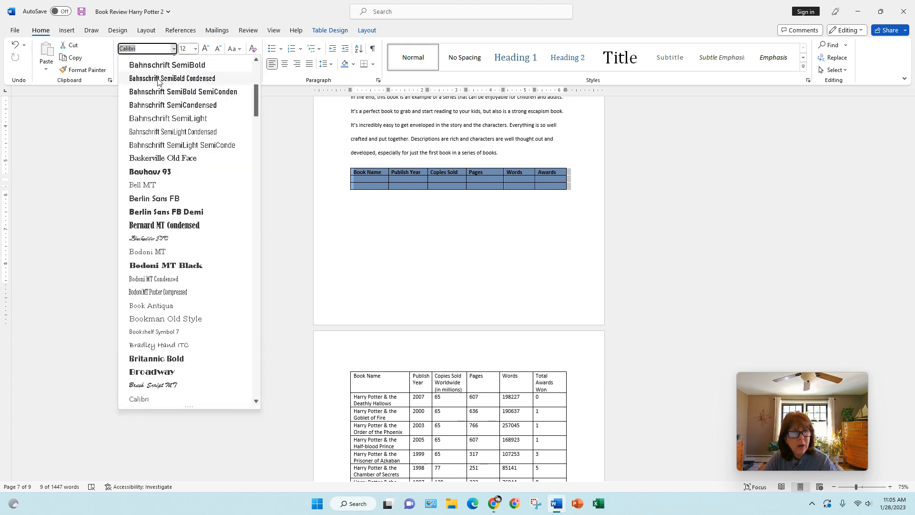
left_click(161, 158)
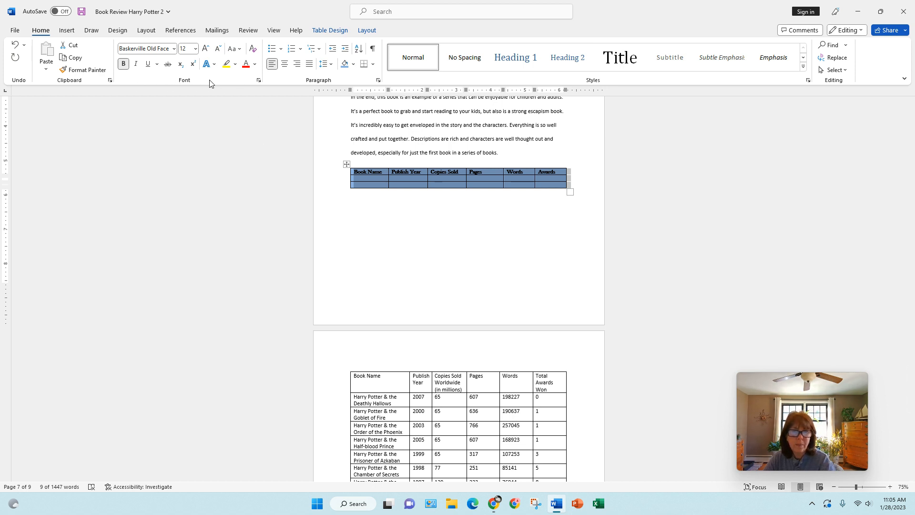
left_click(501, 159)
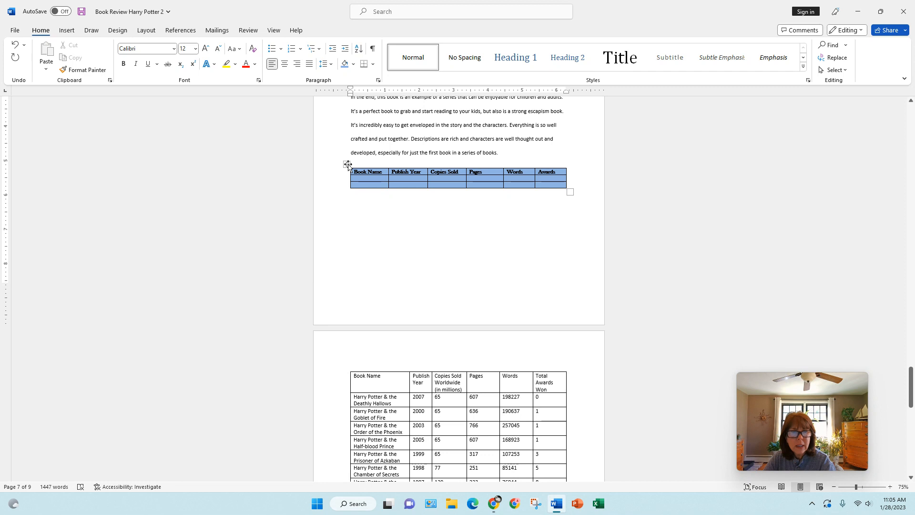
left_click(347, 165)
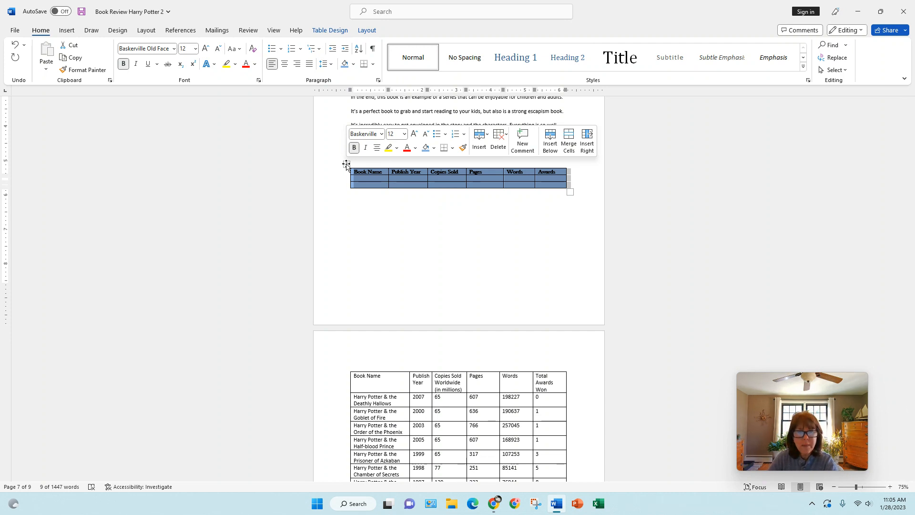
Delete the blue practice table below the Conclusion text and insert a page break before the book data table.
key("Delete")
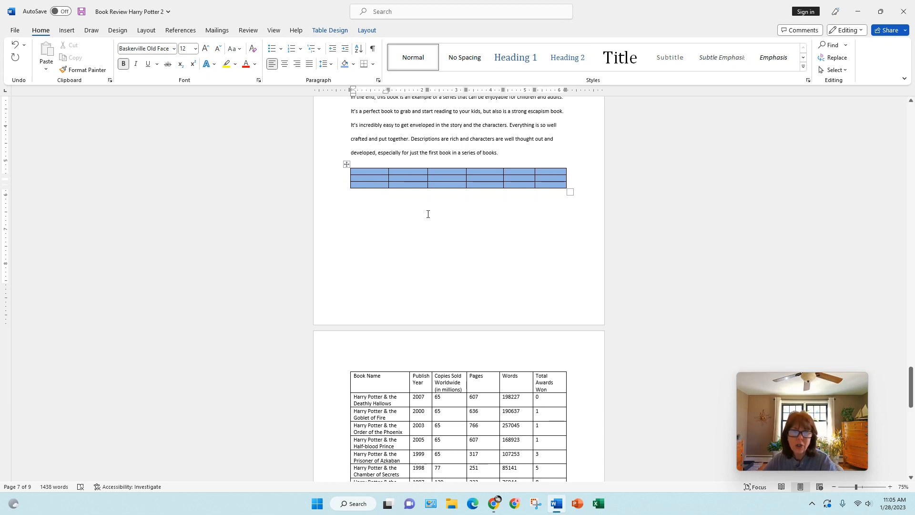
left_click(511, 157)
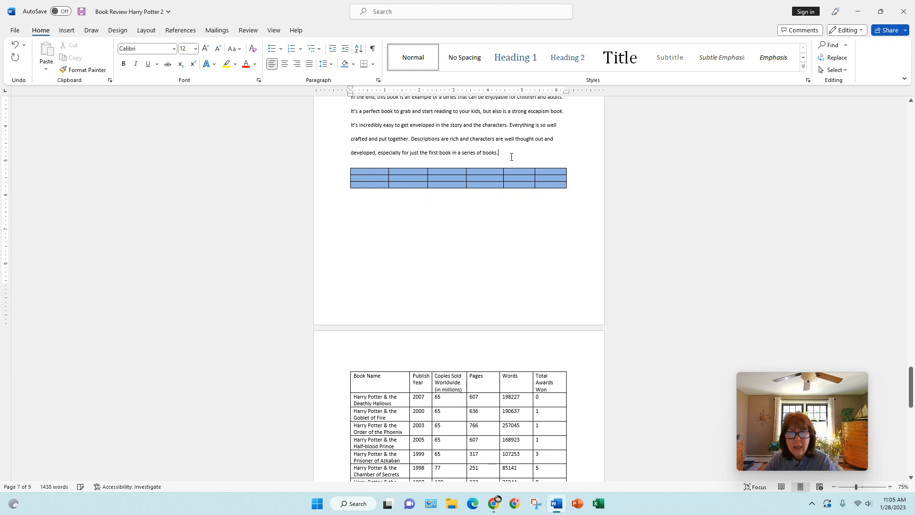
left_click_drag(512, 157, 500, 197)
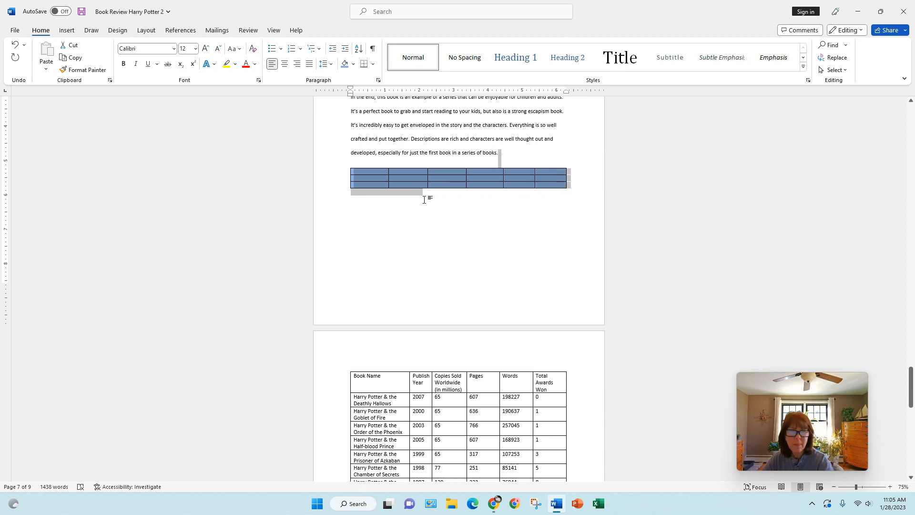
key("BackSpace")
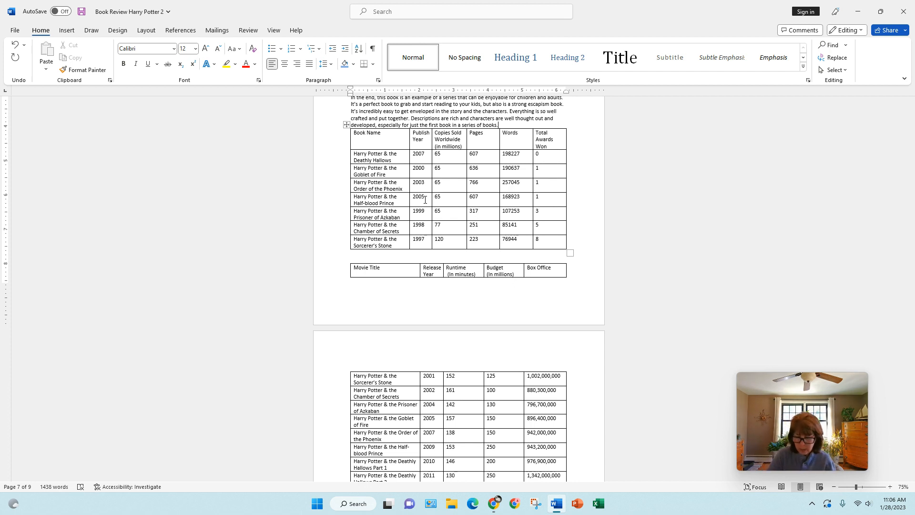
key("ctrl+Return")
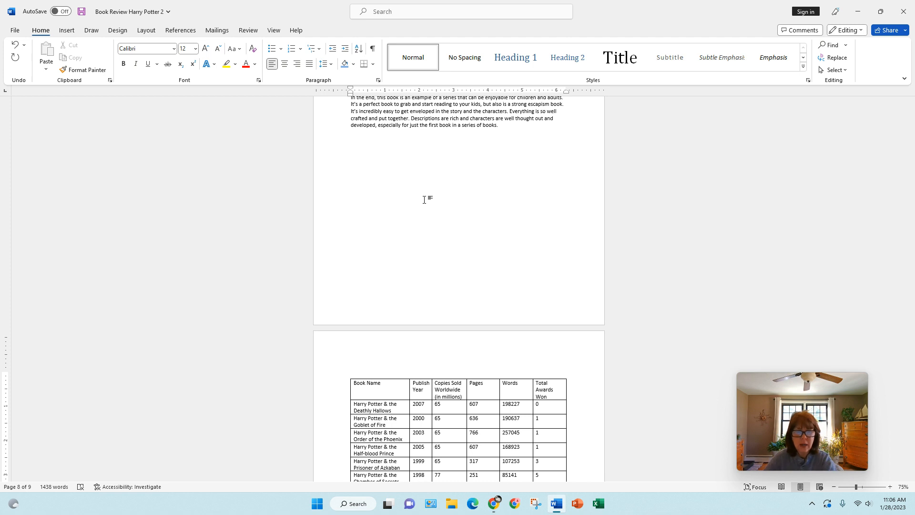
Insert a row above the book table's header row and enter the title Harry Potter Book Data in its first cell.
left_click_drag(911, 369, 913, 397)
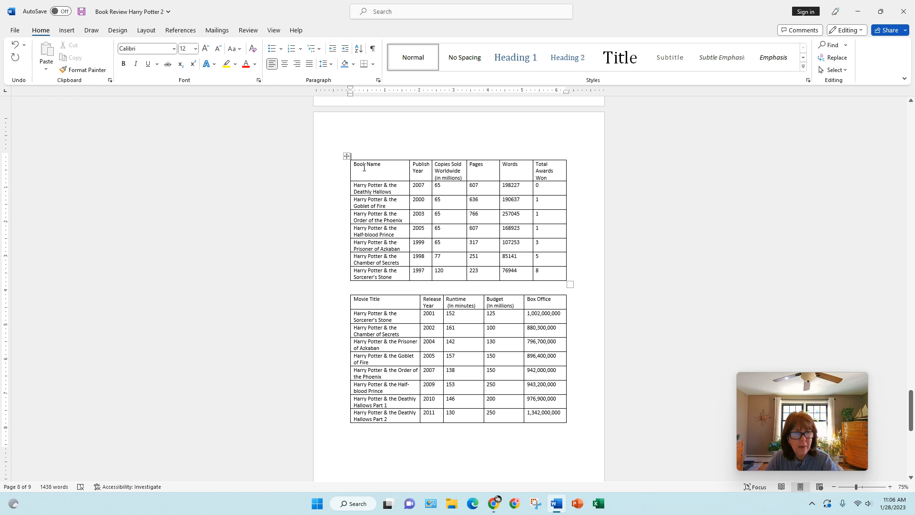
left_click(383, 171)
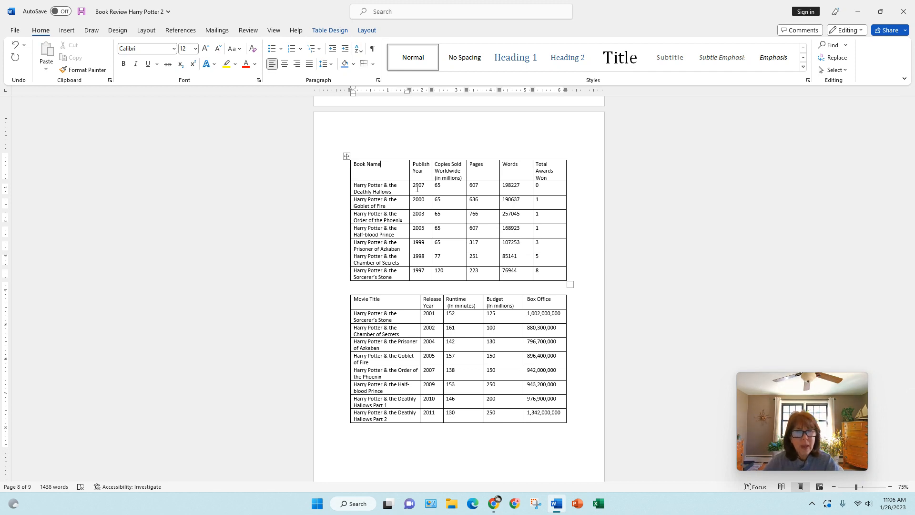
left_click(375, 32)
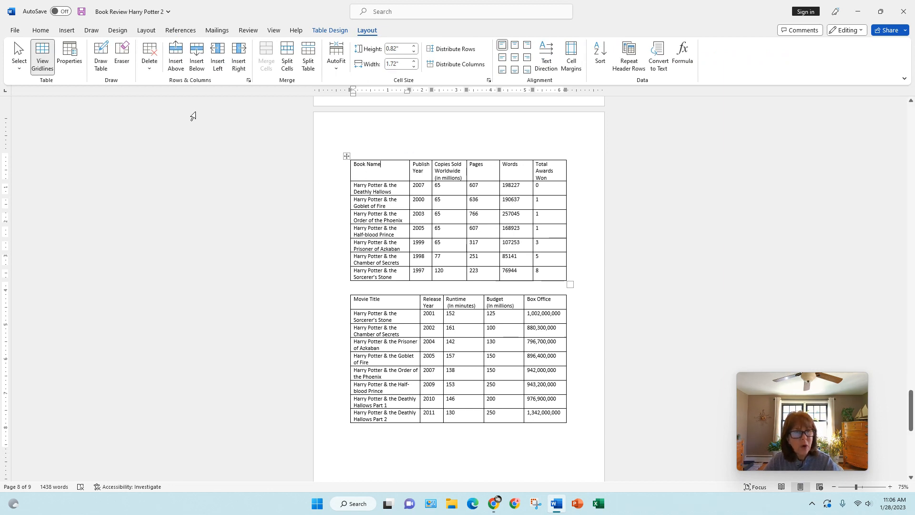
left_click(175, 54)
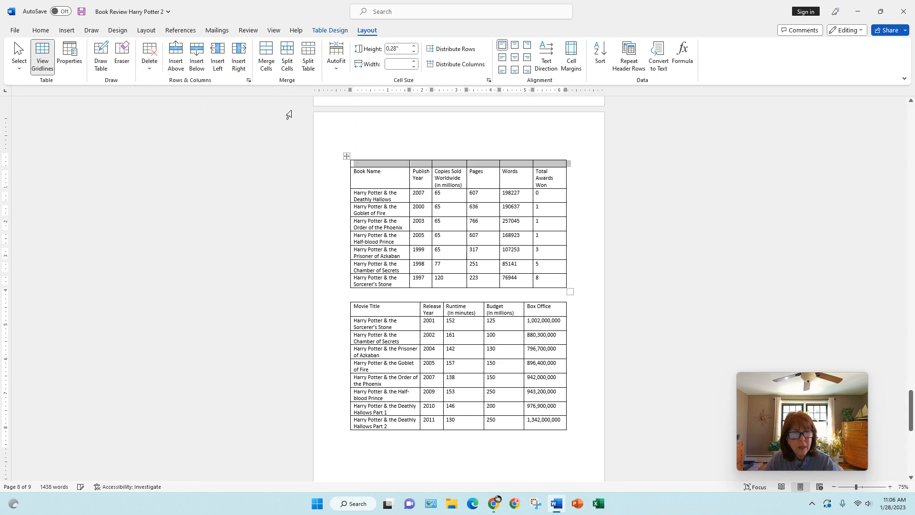
left_click(385, 164)
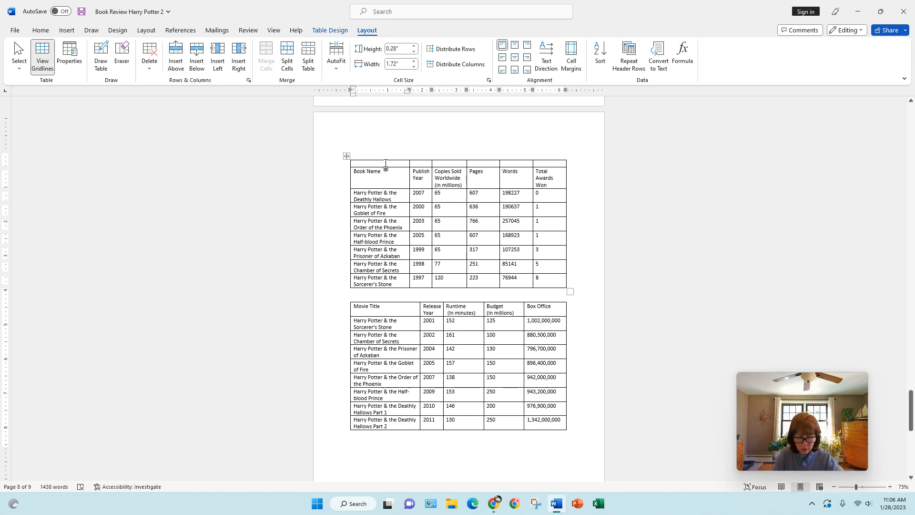
type("Harry Potter")
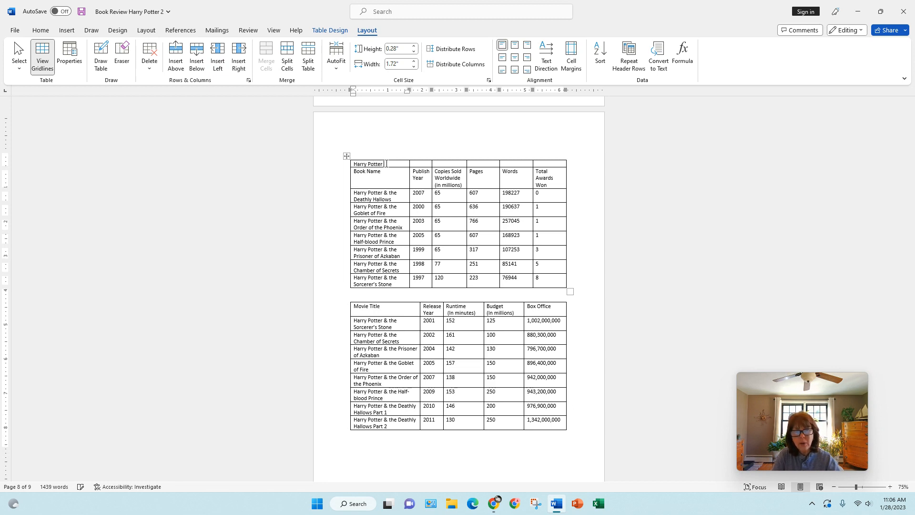
type(" Book Data")
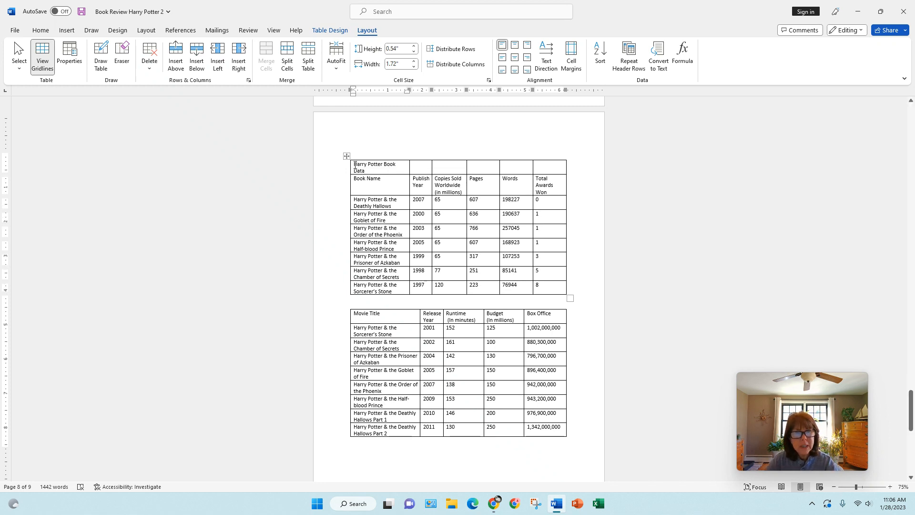
Merge the book table's top row into one centred cell and format its title as bold, 22 pt.
left_click_drag(355, 165, 542, 169)
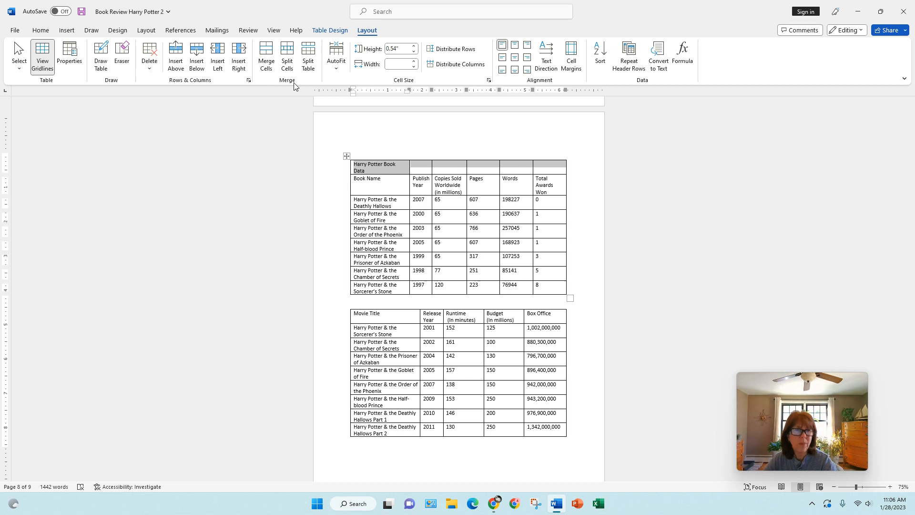
left_click(267, 66)
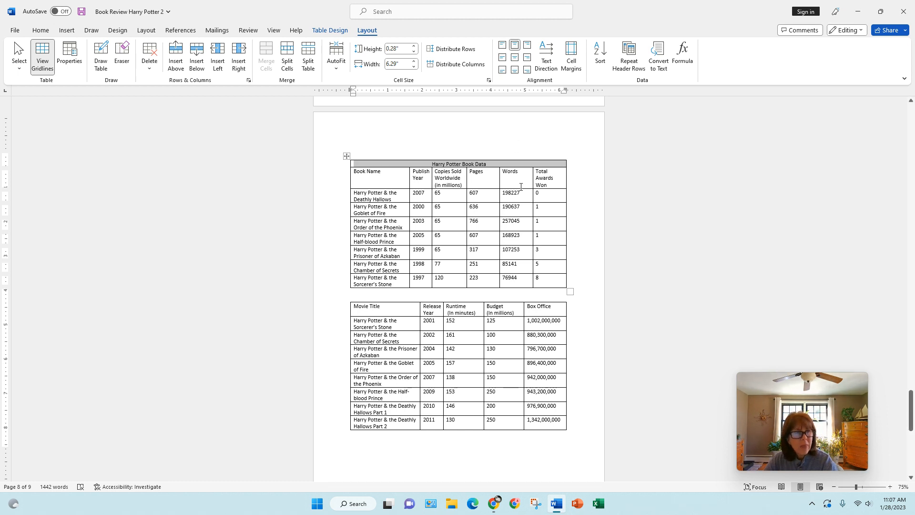
left_click(48, 30)
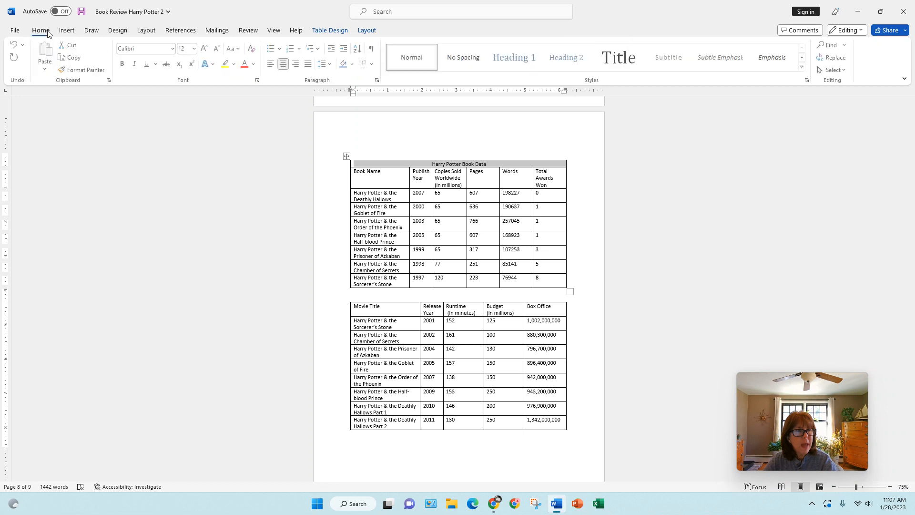
left_click(123, 65)
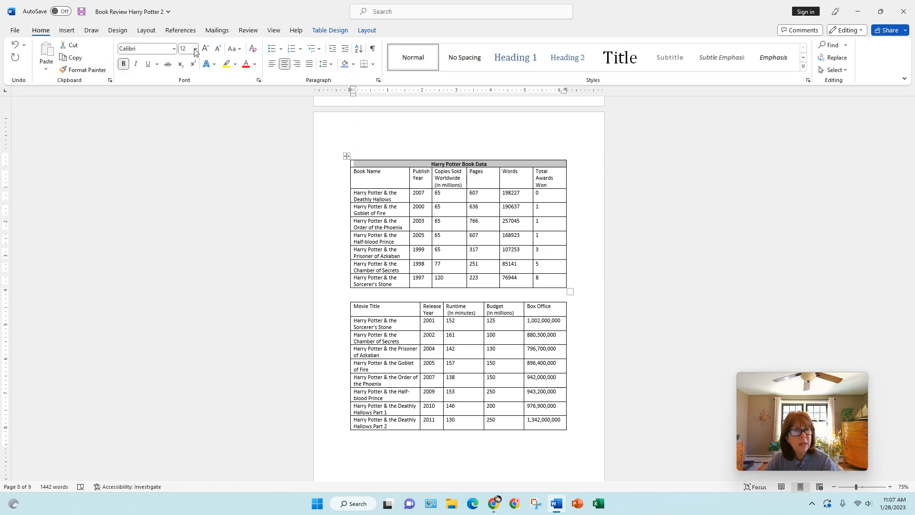
left_click(195, 49)
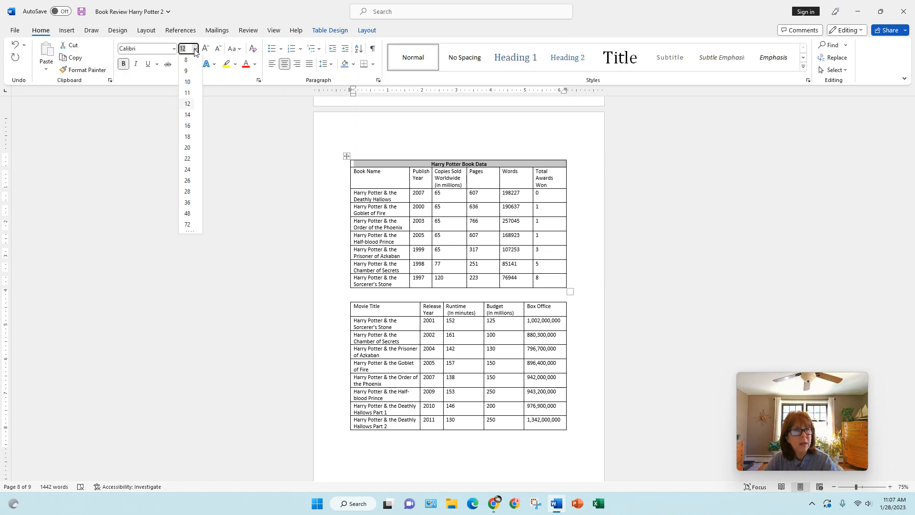
left_click(187, 160)
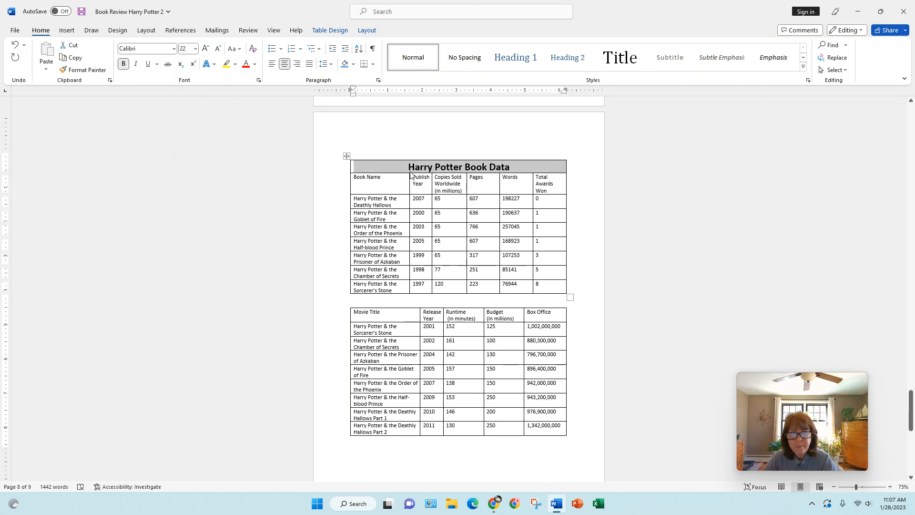
Delete the merged title row from the book table.
left_click(393, 177)
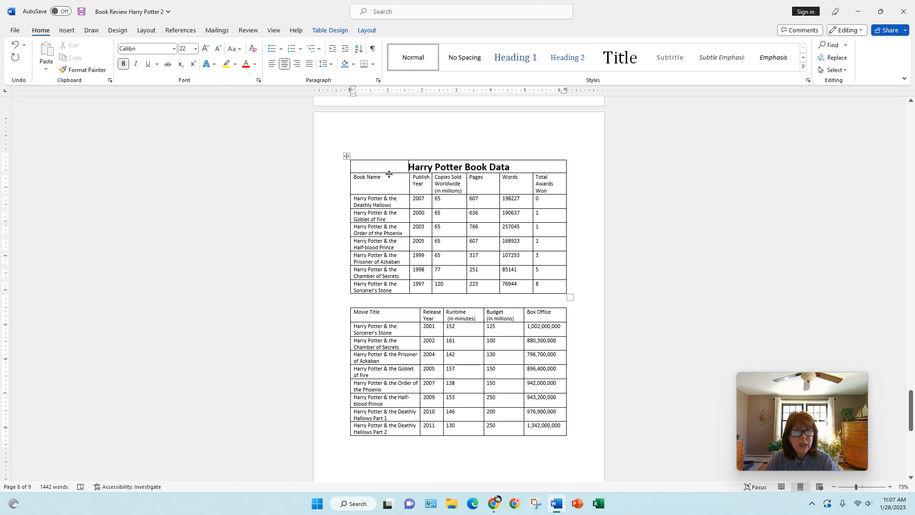
left_click(369, 30)
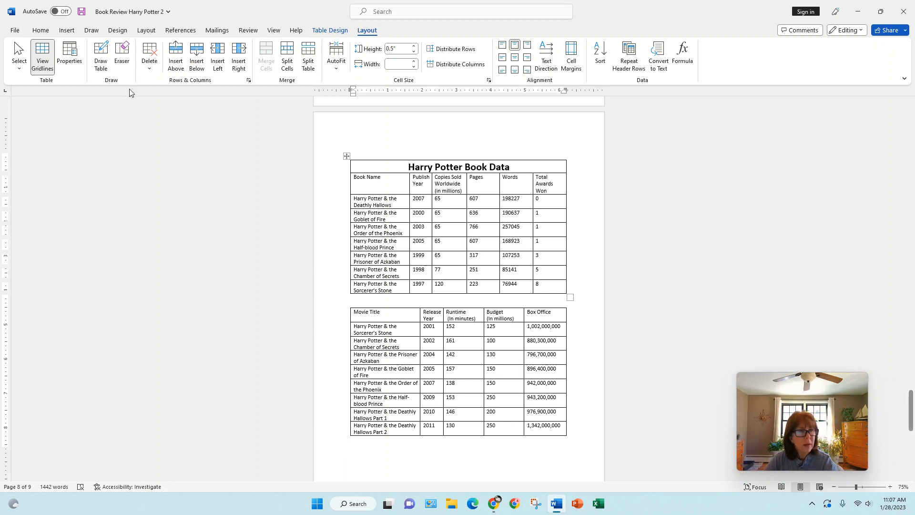
left_click(149, 71)
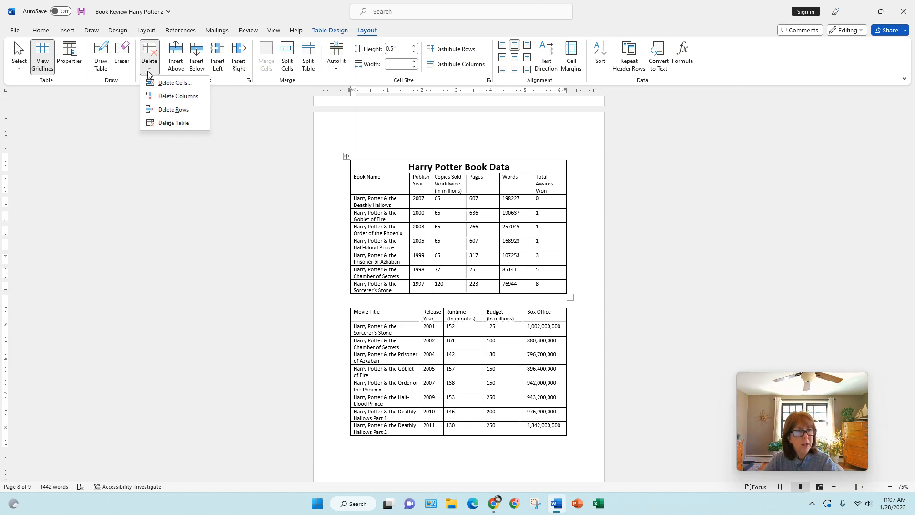
left_click(161, 109)
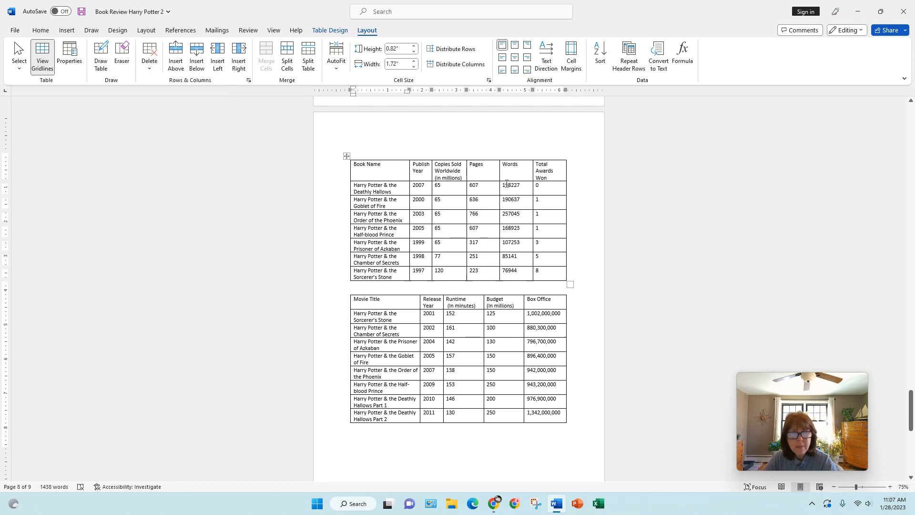
Delete the Pages and Words columns from the book table.
left_click(474, 168)
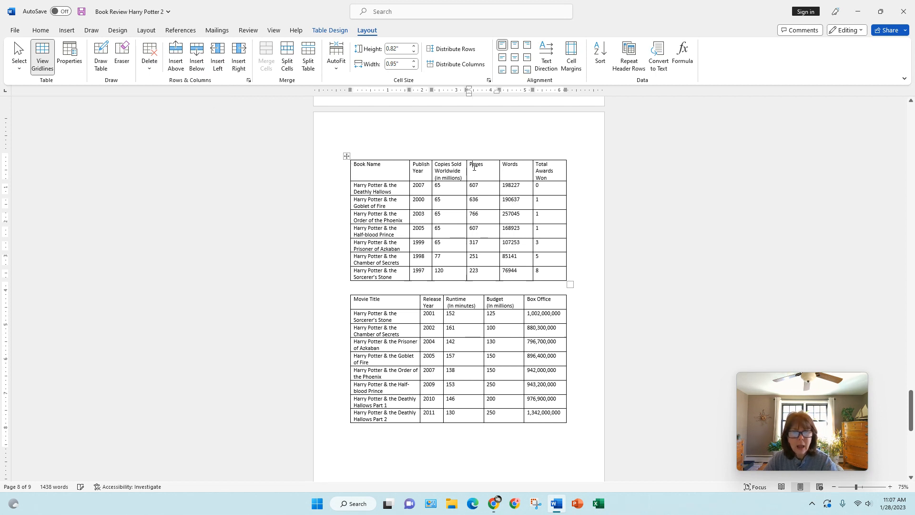
left_click_drag(470, 167, 505, 270)
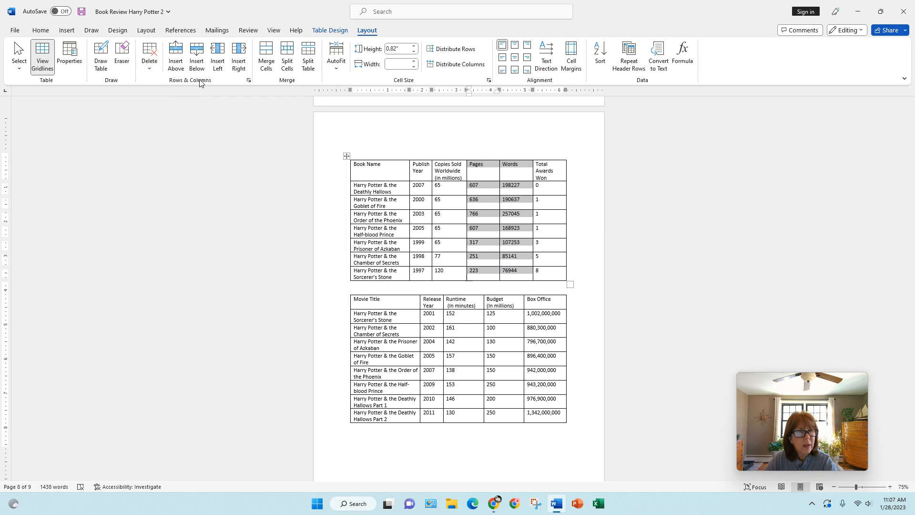
left_click(149, 70)
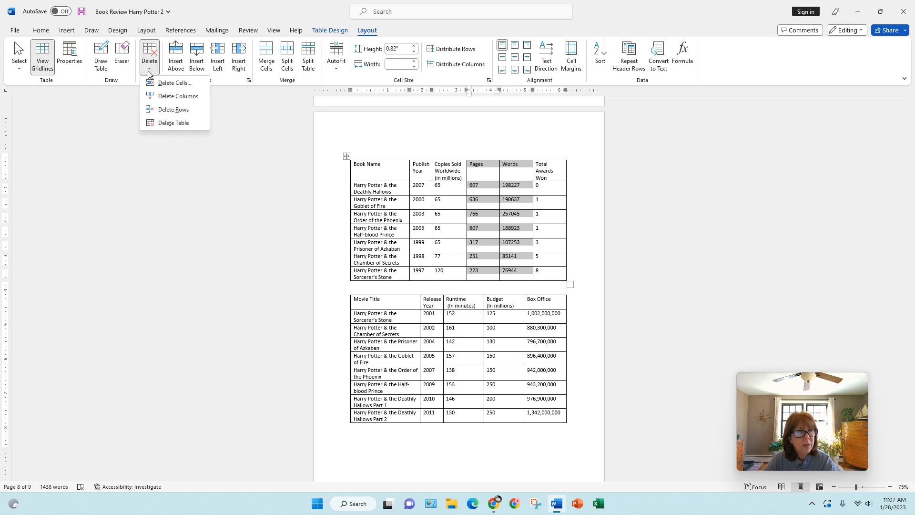
left_click(154, 97)
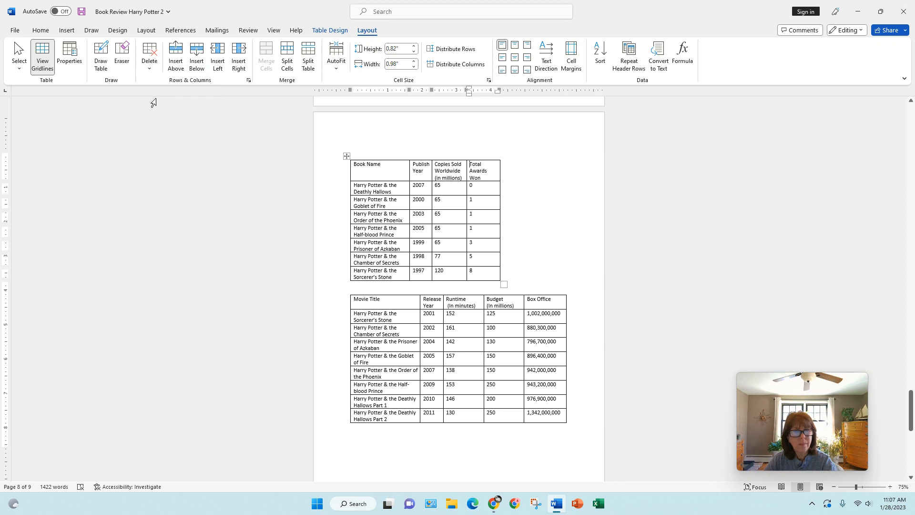
Undo the deletion of the Pages and Words columns and deselect them.
left_click(41, 32)
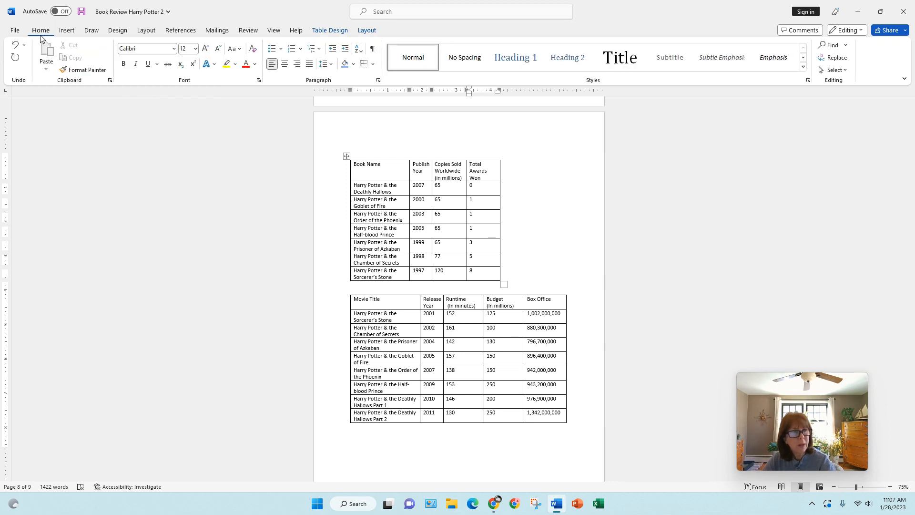
left_click(14, 44)
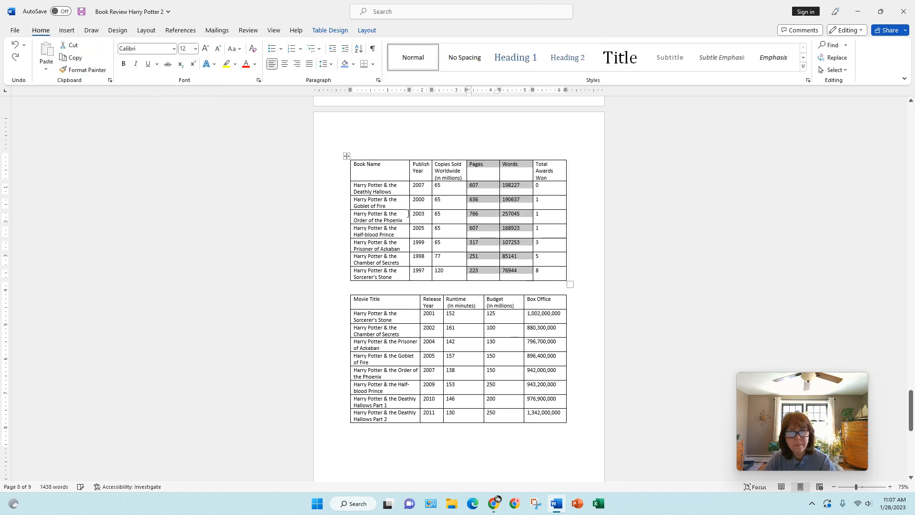
left_click(452, 213)
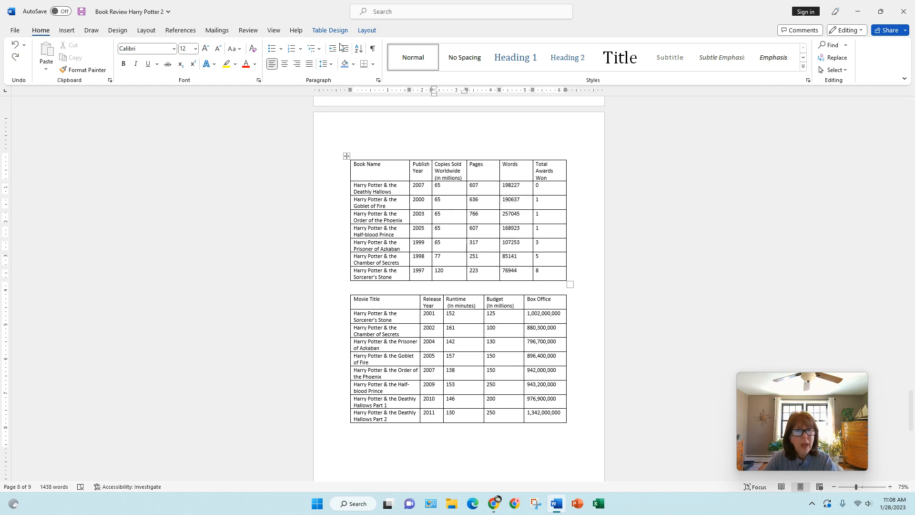
Narrow the book table's Pages, Words and Total Awards Won columns, the last to about 1.03", and widen its Book Name column.
left_click(368, 31)
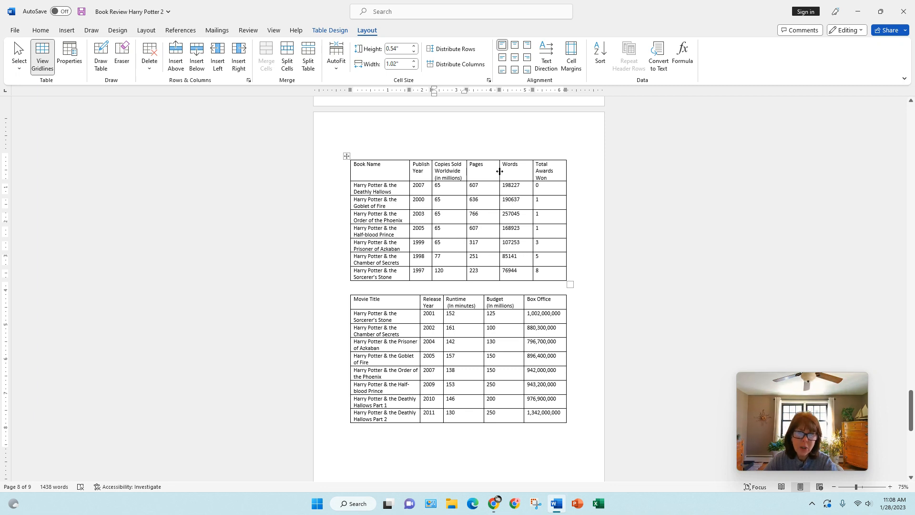
left_click_drag(500, 172, 487, 172)
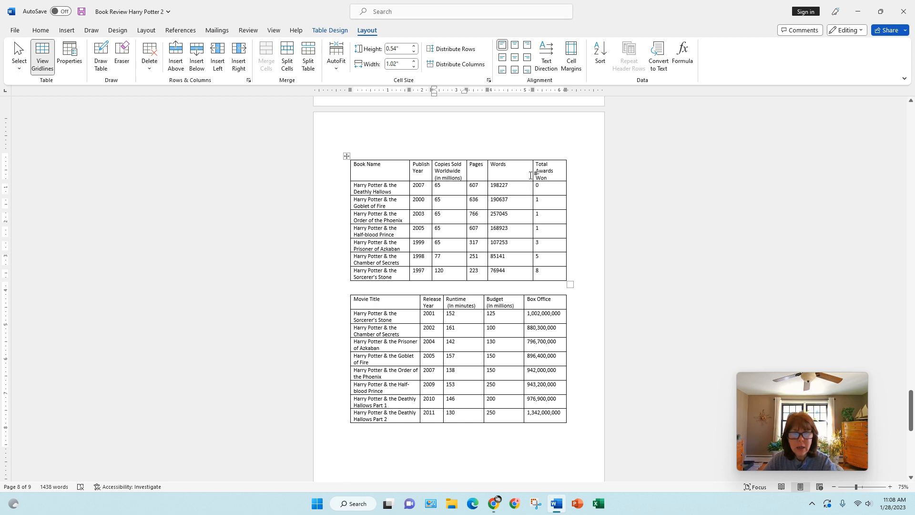
left_click_drag(533, 175, 520, 175)
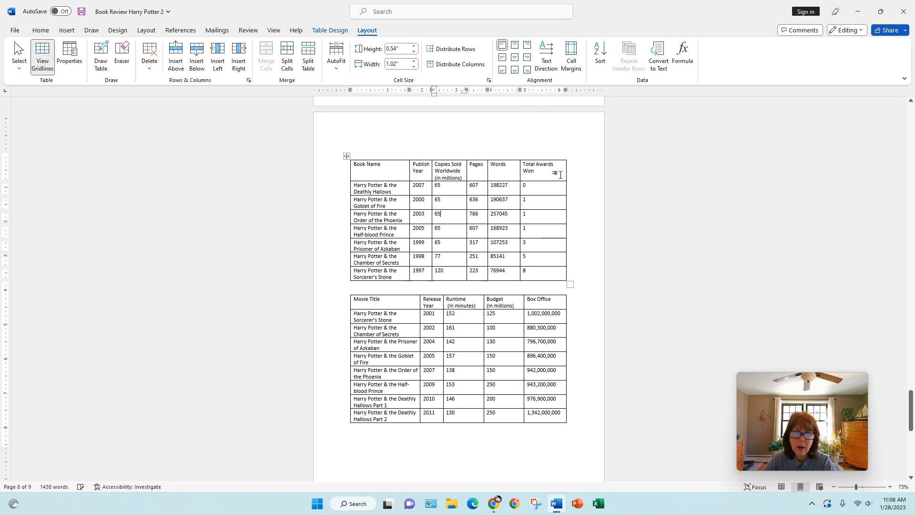
left_click(566, 175)
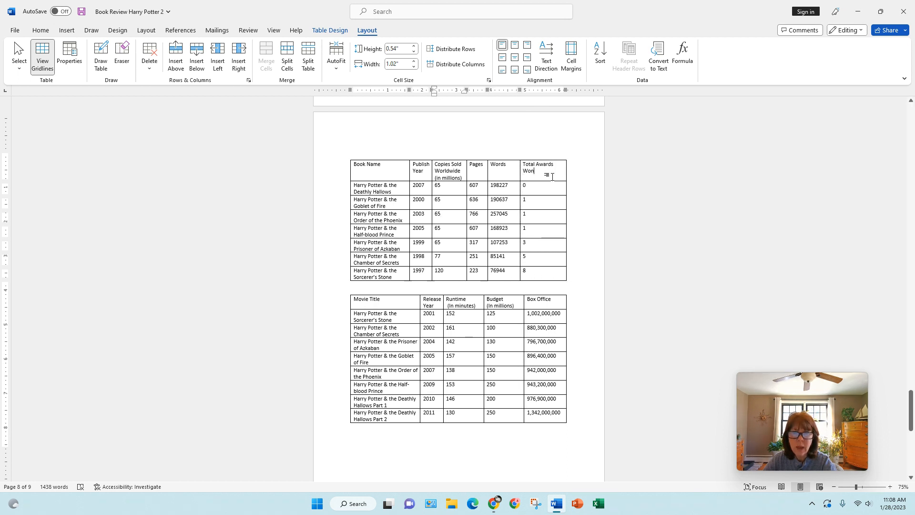
mouse_move(567, 176)
left_mouse_down()
mouse_move(544, 177)
mouse_move(566, 181)
mouse_move(557, 181)
left_mouse_up()
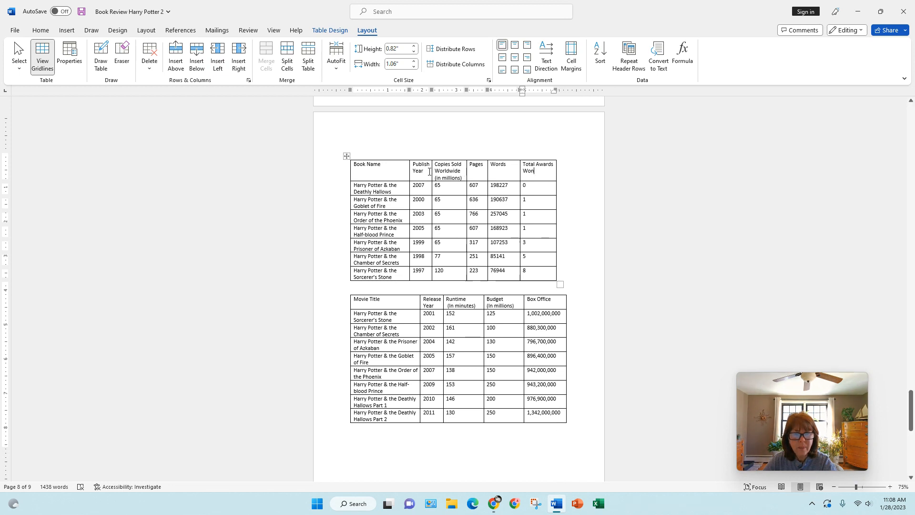
left_click_drag(408, 166, 422, 165)
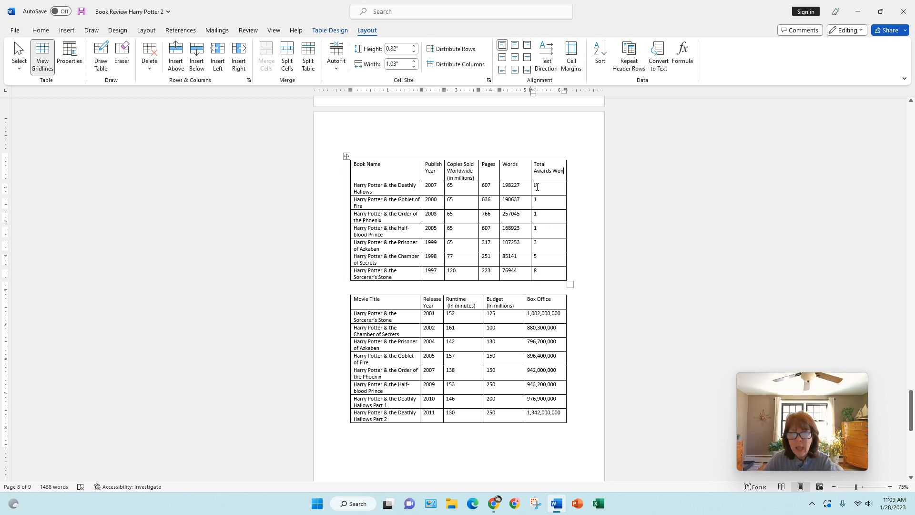
Sort the whole book table by Total Awards Won as a number in descending order, keeping the header row.
left_click(347, 157)
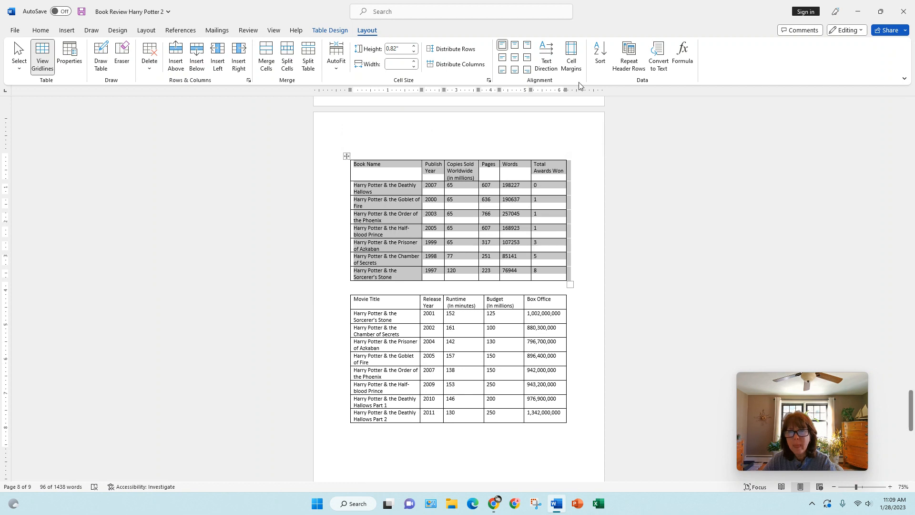
left_click(602, 69)
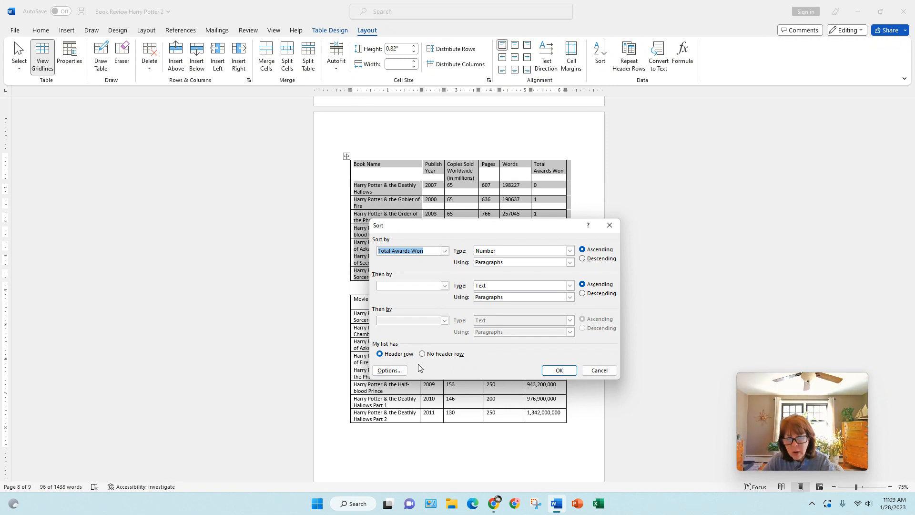
left_click(444, 251)
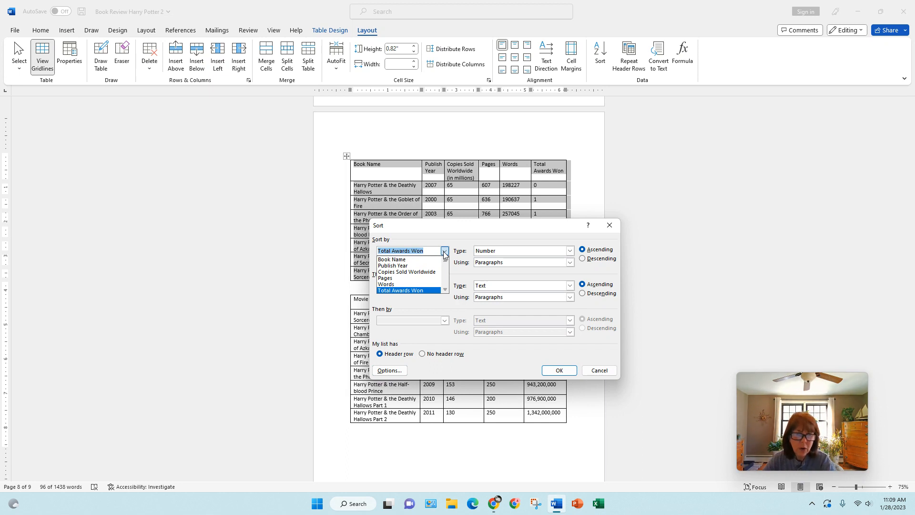
left_click(406, 290)
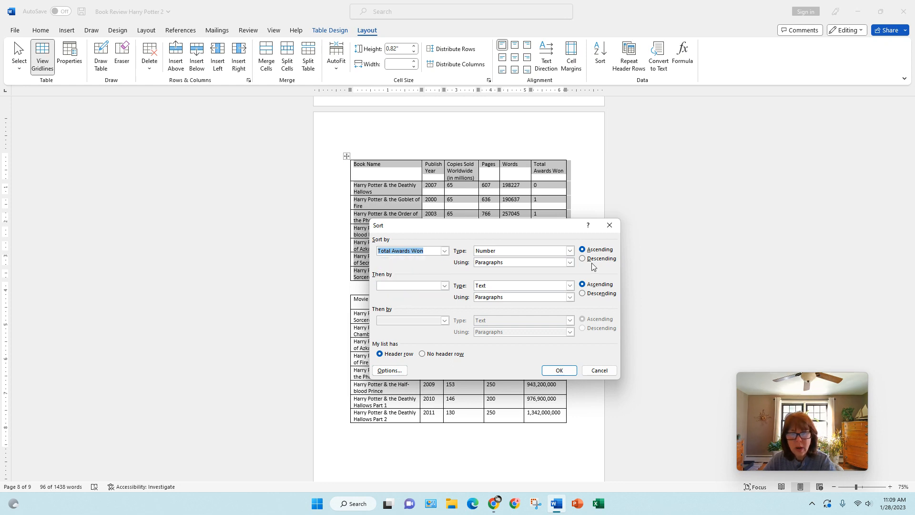
left_click(565, 254)
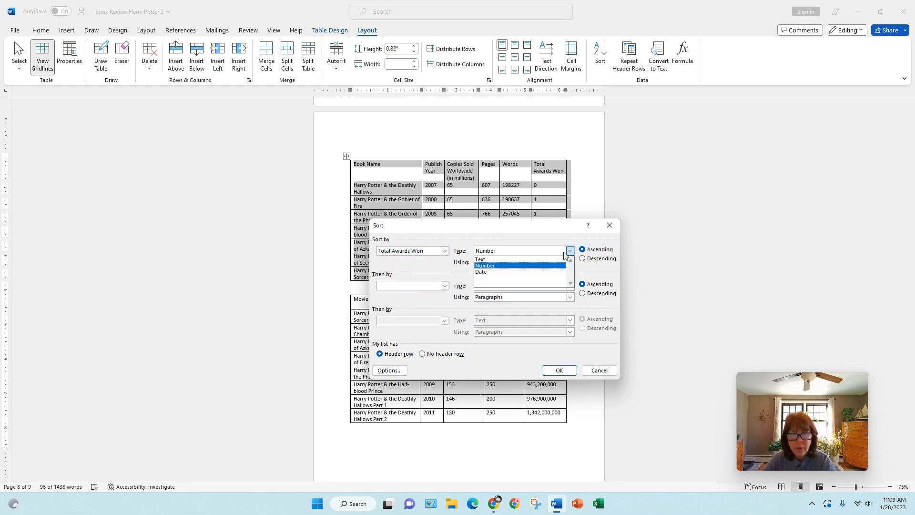
left_click(483, 267)
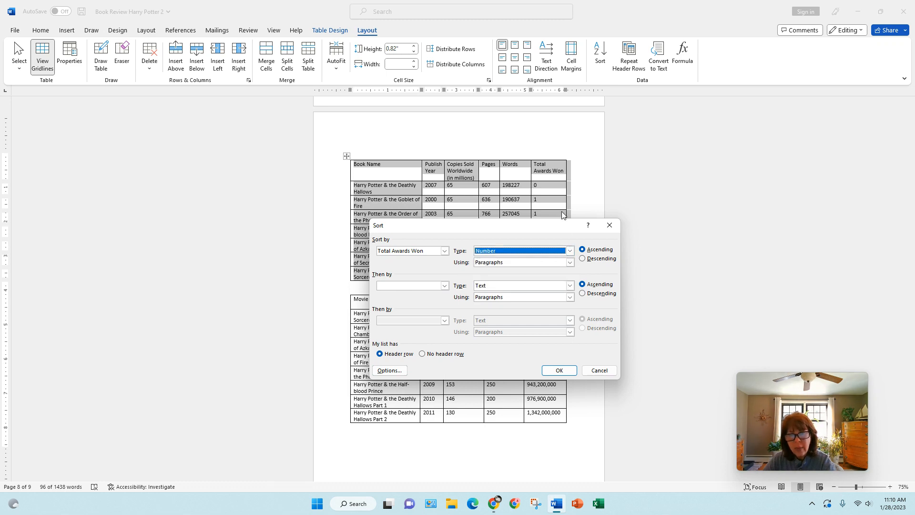
left_click(583, 260)
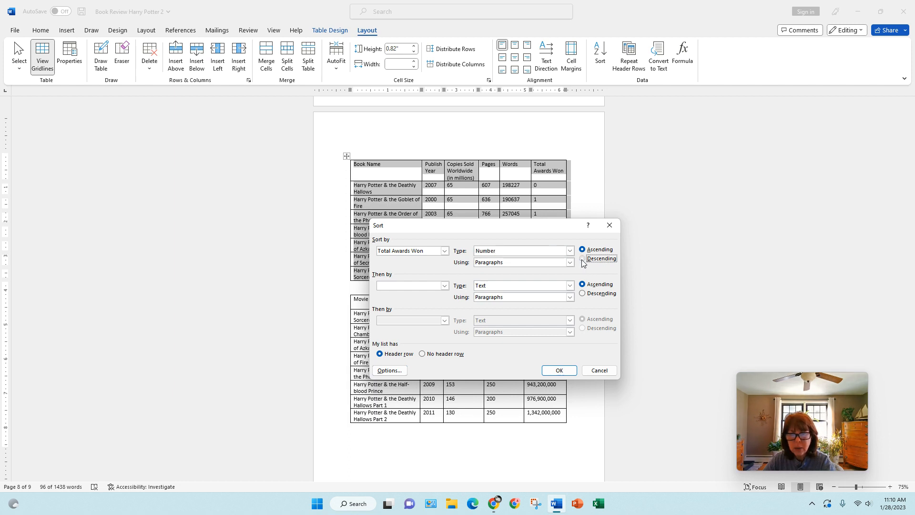
left_click(558, 370)
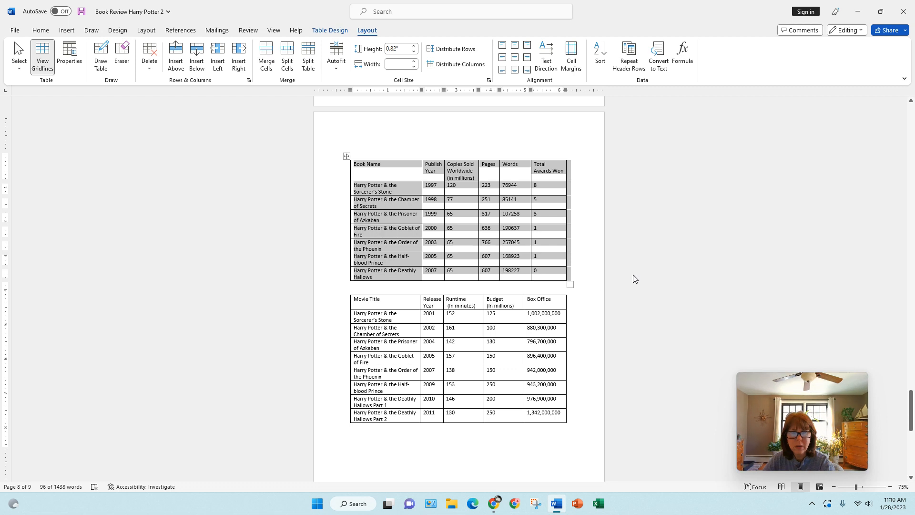
Sort the book table by Copies Sold Worldwide as a number in ascending order.
left_click(600, 62)
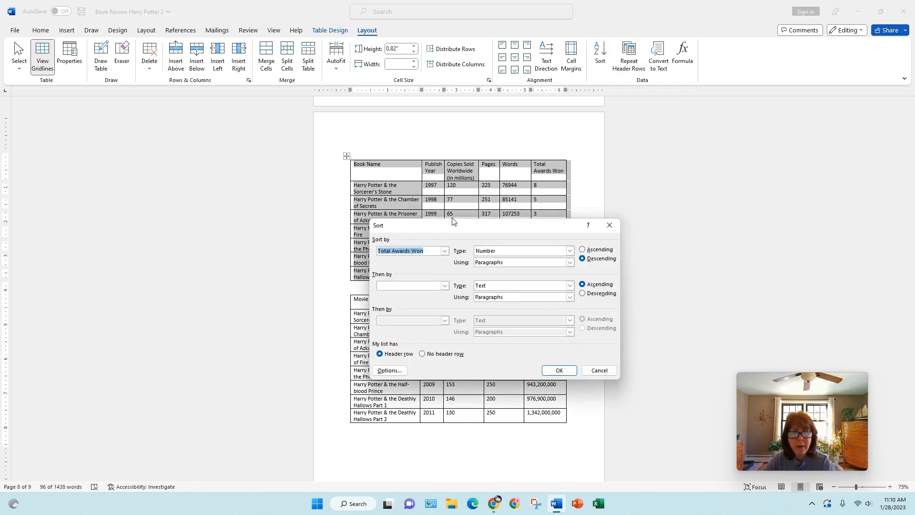
left_click(443, 253)
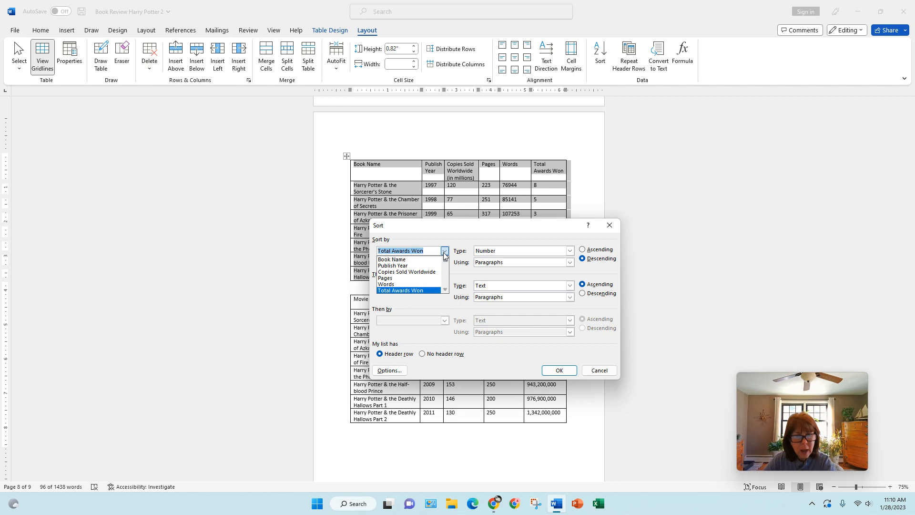
left_click(421, 273)
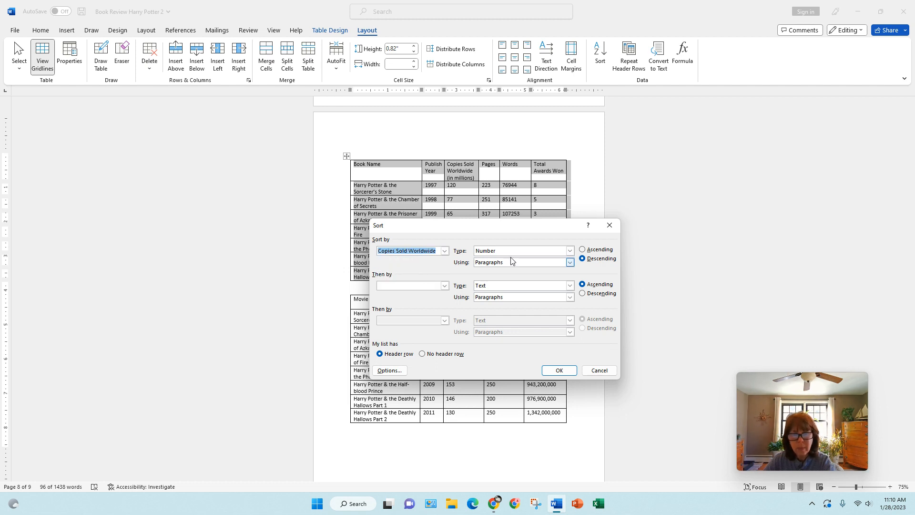
left_click(582, 251)
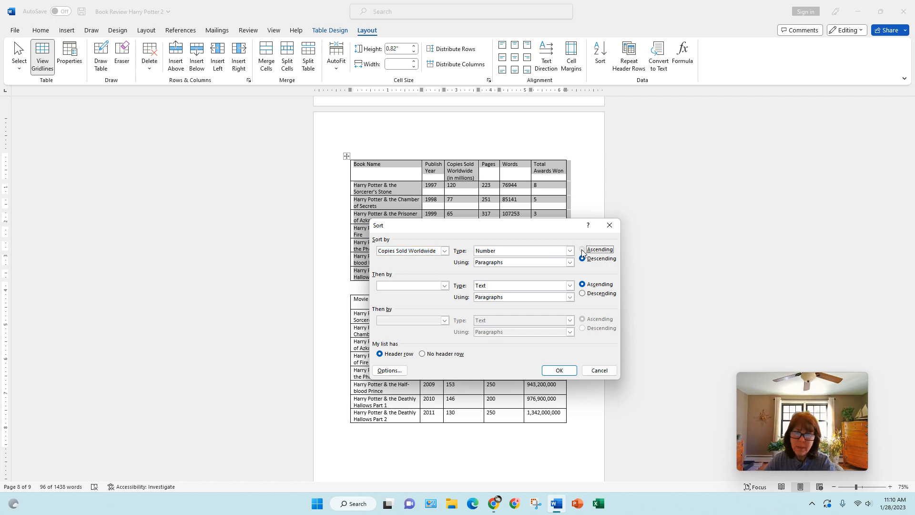
left_click(560, 370)
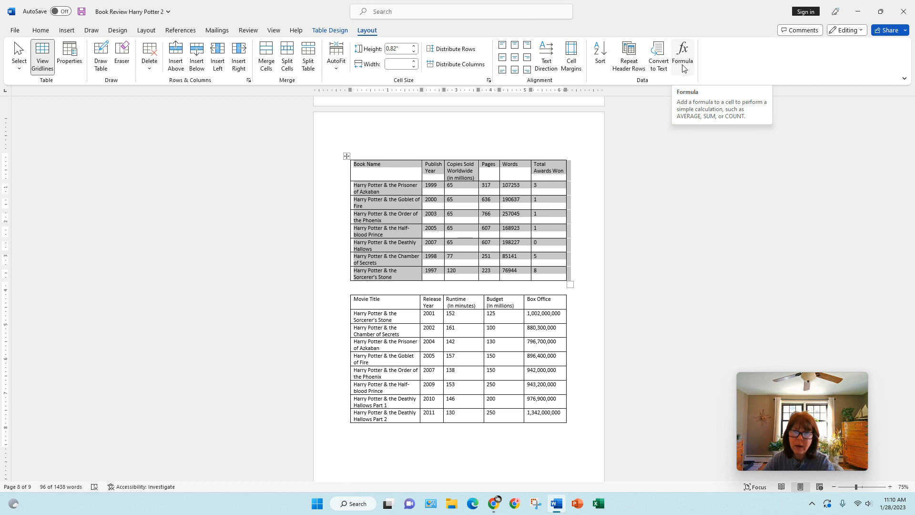
Add a row at the end of the book table and label its first cell "Averages".
left_click(546, 274)
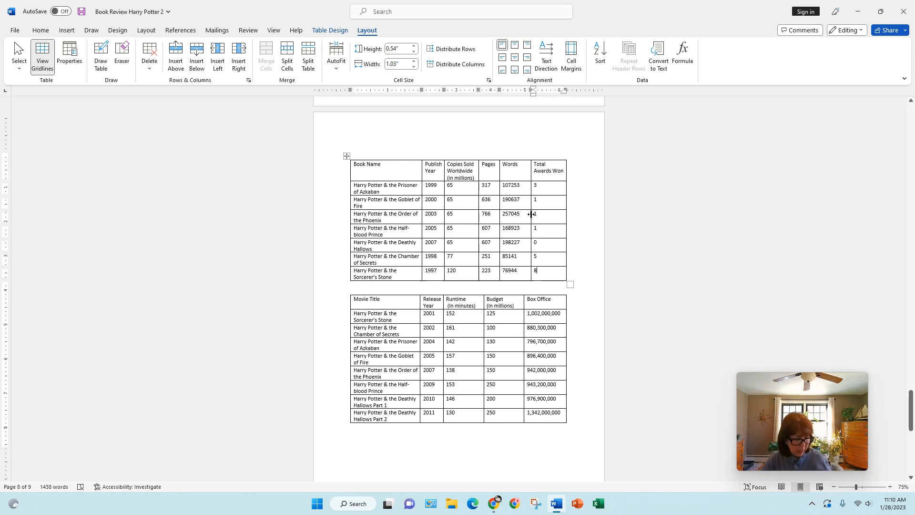
key("Tab")
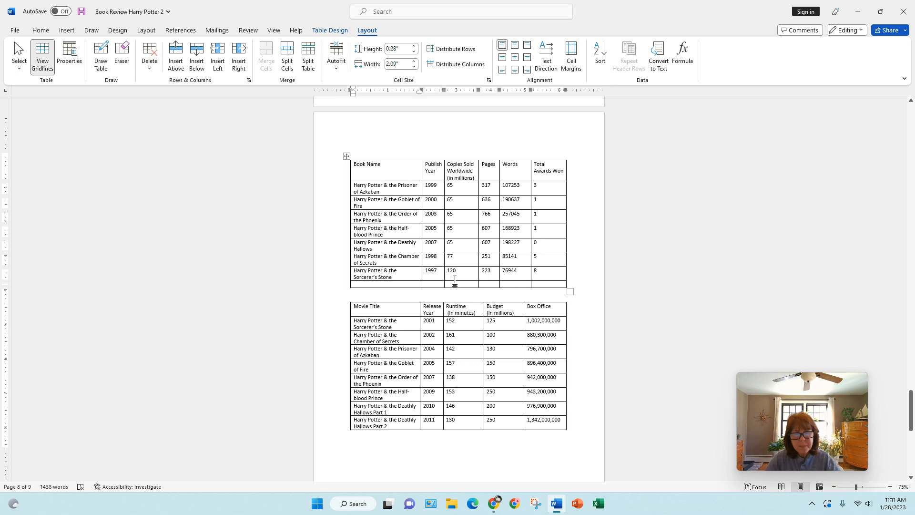
type("Averages")
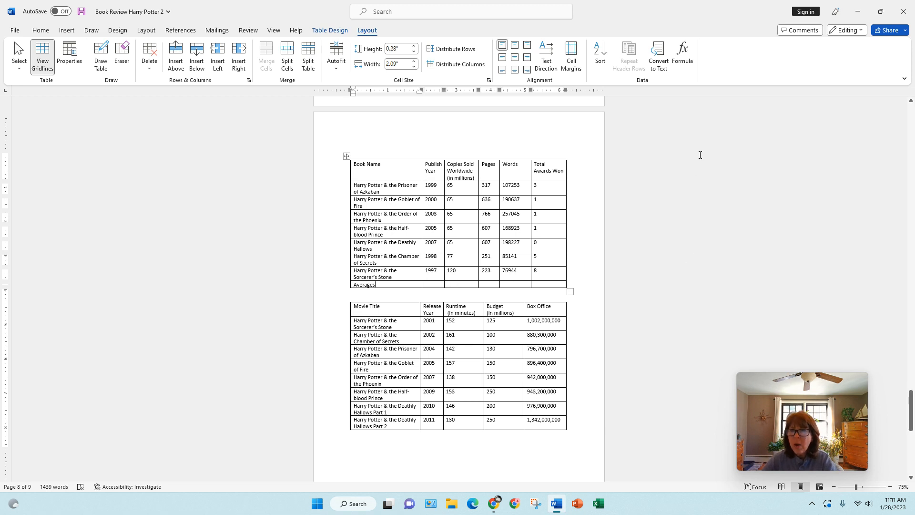
left_click(683, 53)
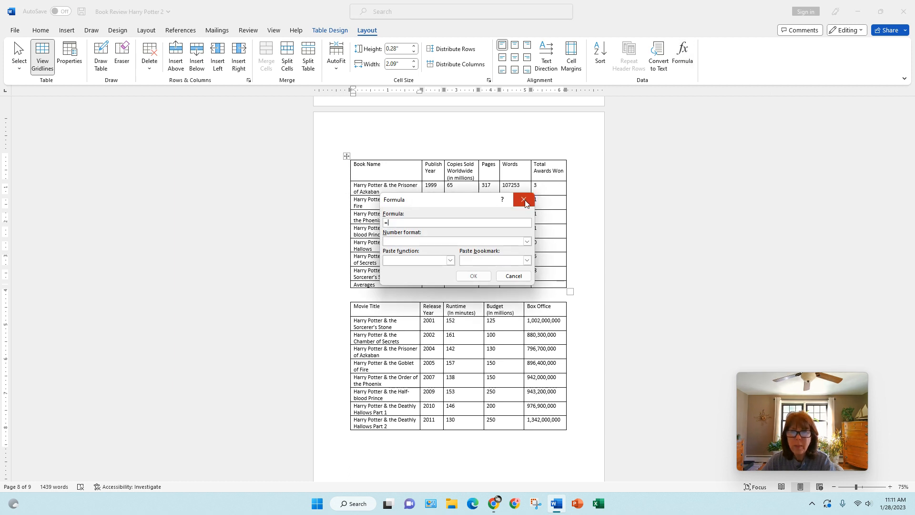
left_click(524, 200)
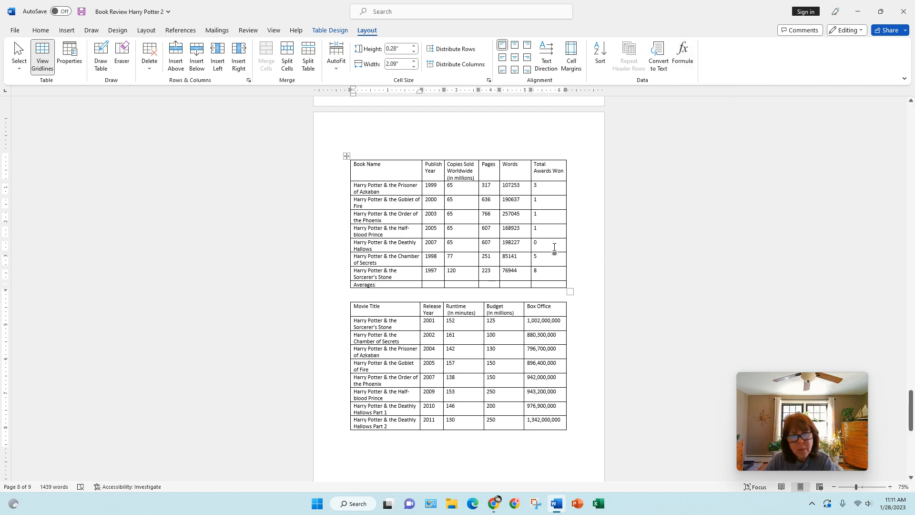
Insert the formula =Average(ABOVE) in the last row's cell of the book table's Pages column.
left_click(490, 285)
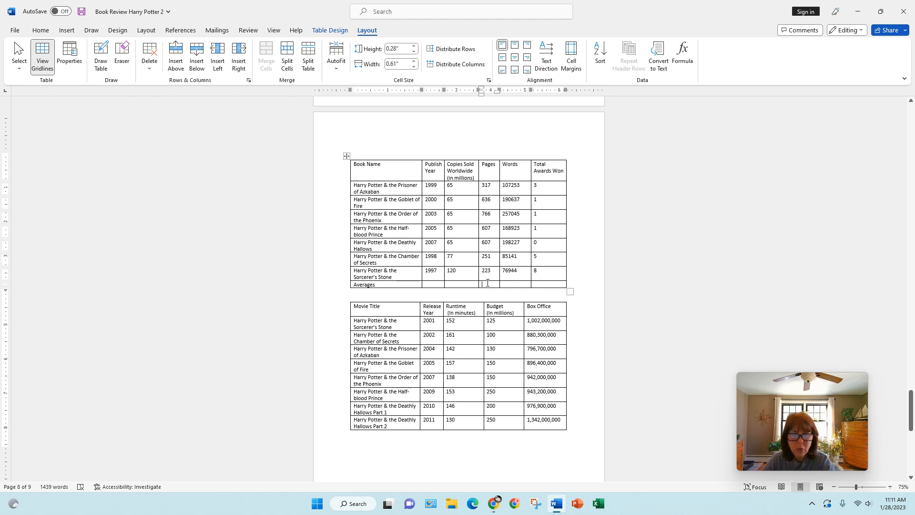
left_click(681, 57)
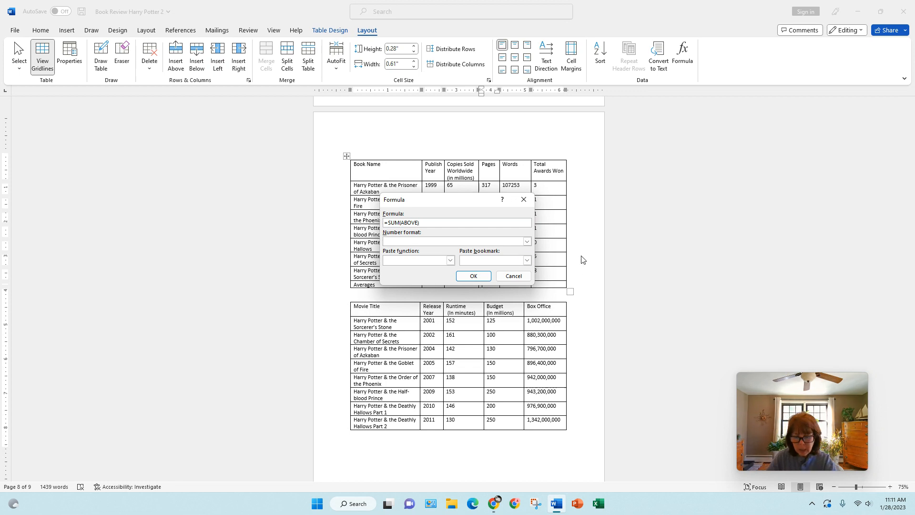
key("BackSpace")
key("BackSpace")
key("BackSpace")
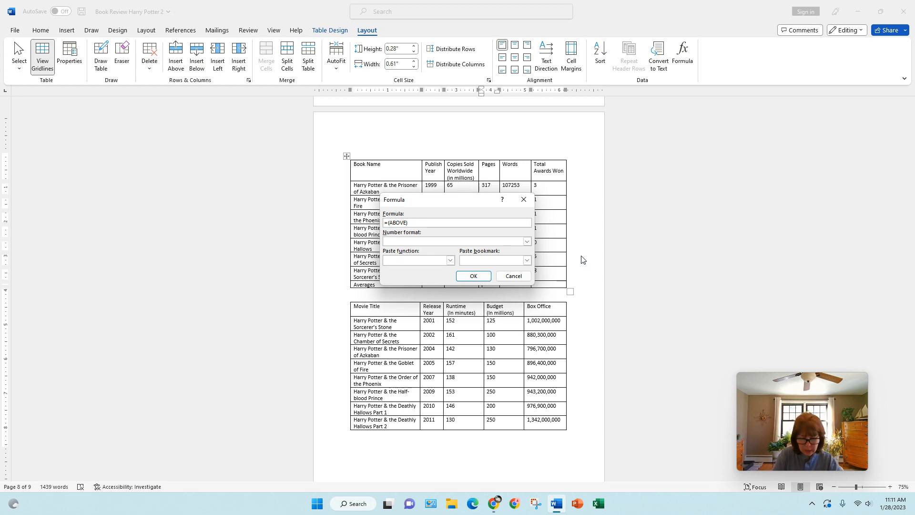
type("Average")
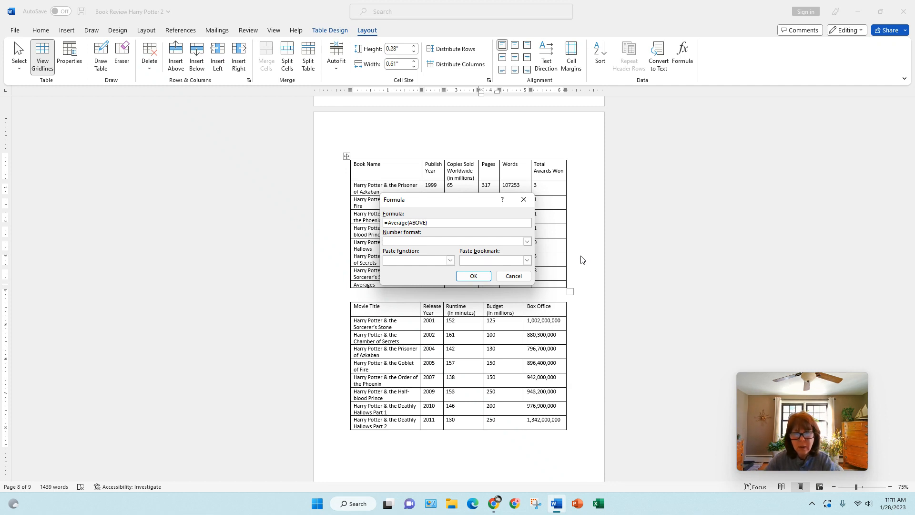
left_click(478, 277)
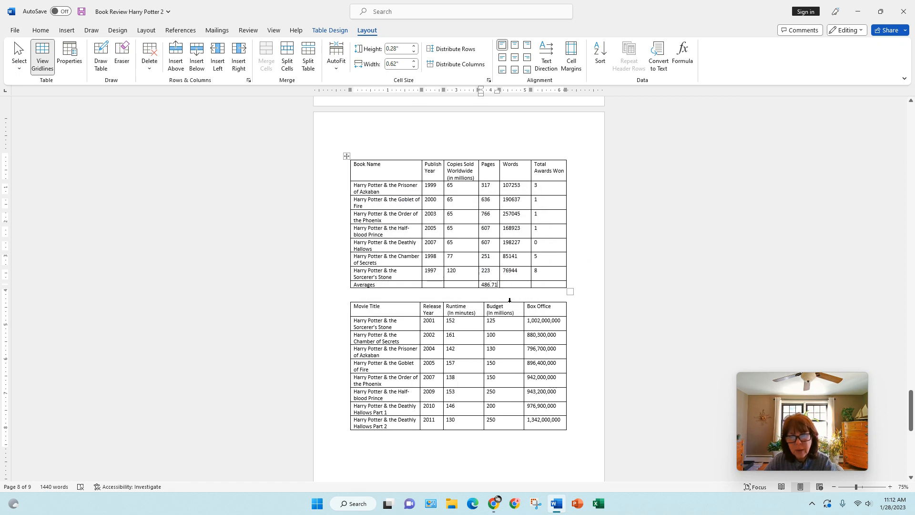
Clear the "Averages" label and insert the formula =SUM(ABOVE) in the last row's Total Awards Won cell.
left_click_drag(376, 285, 347, 287)
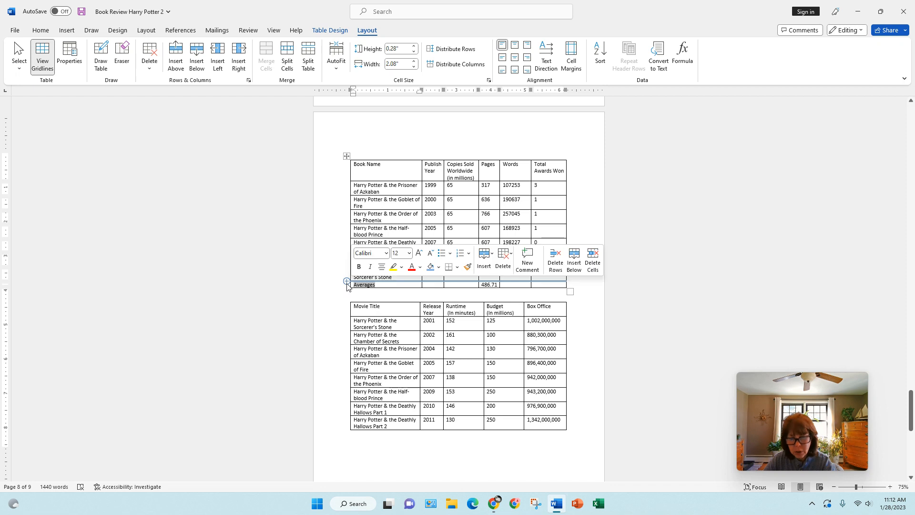
key("Delete")
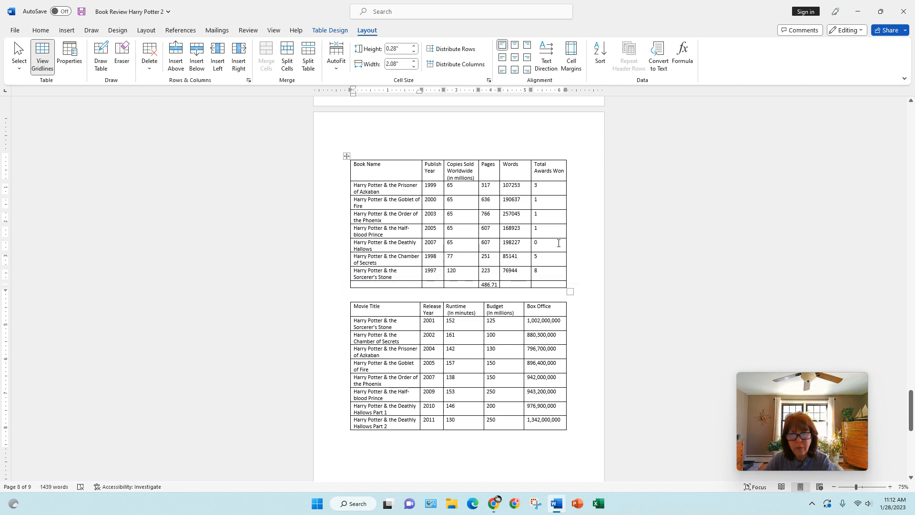
left_click(538, 285)
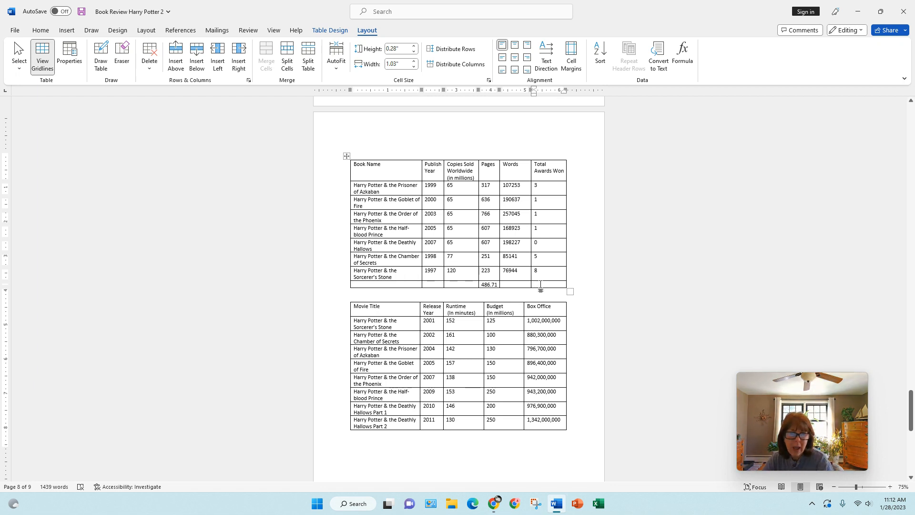
left_click(683, 60)
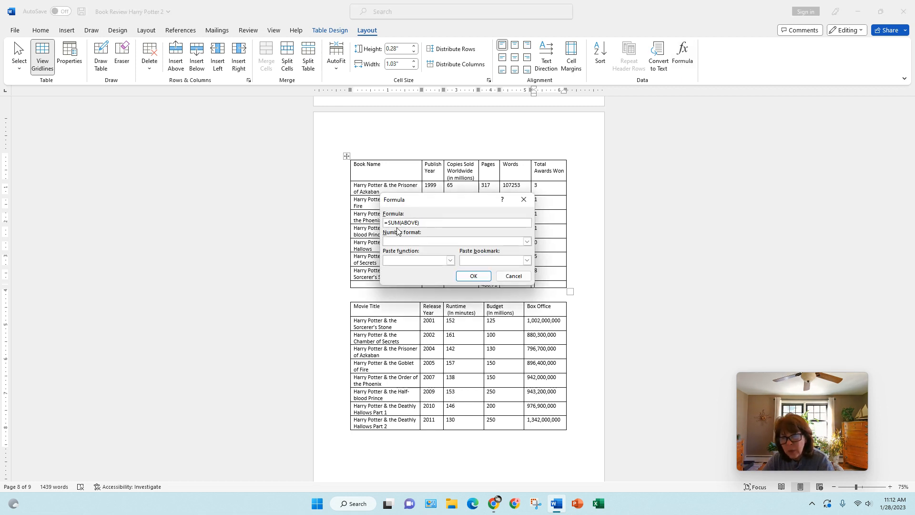
left_click(479, 281)
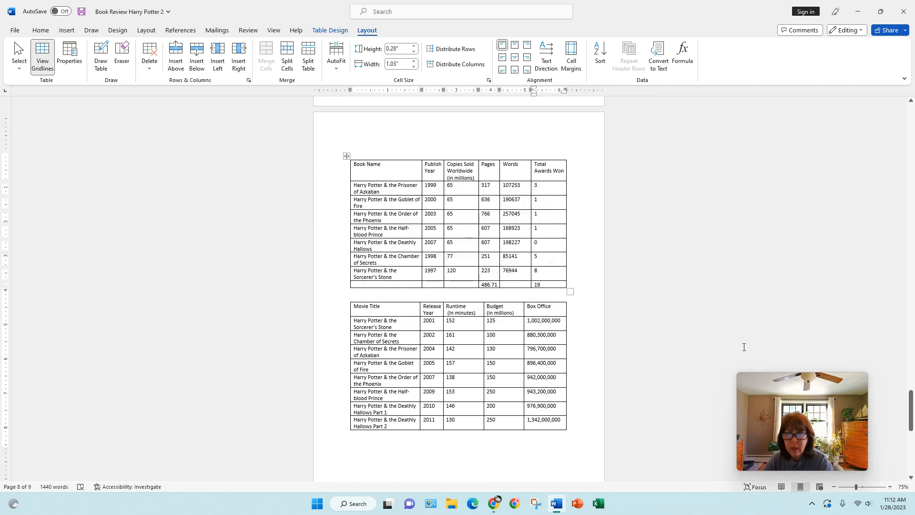
left_click(683, 55)
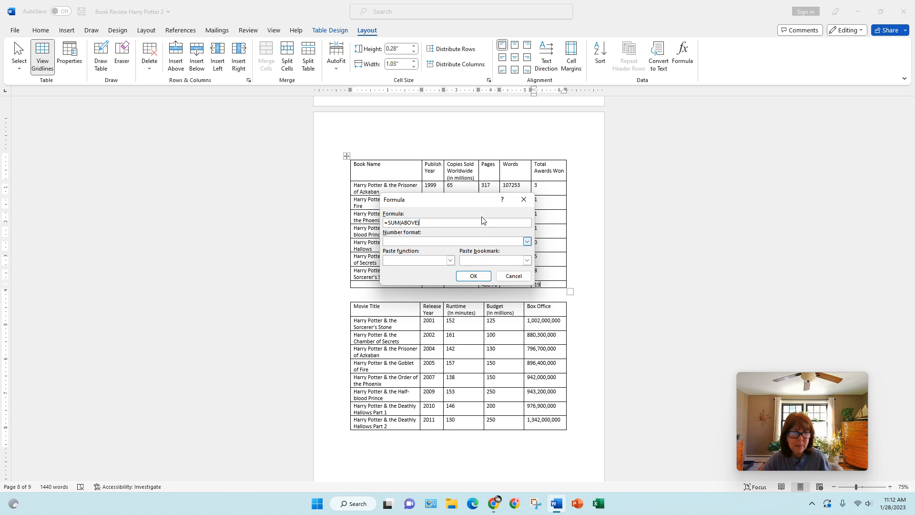
left_click(472, 275)
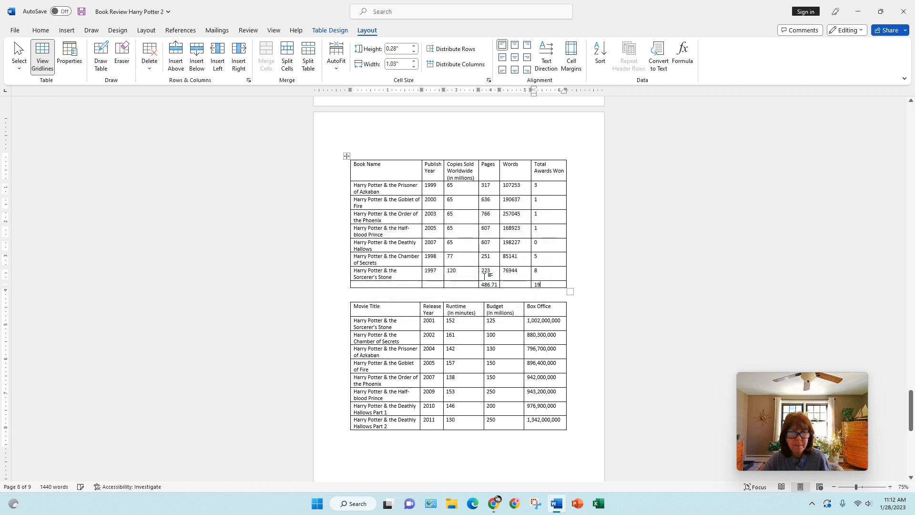
Delete the formula row at the end of the book table.
left_click(363, 284)
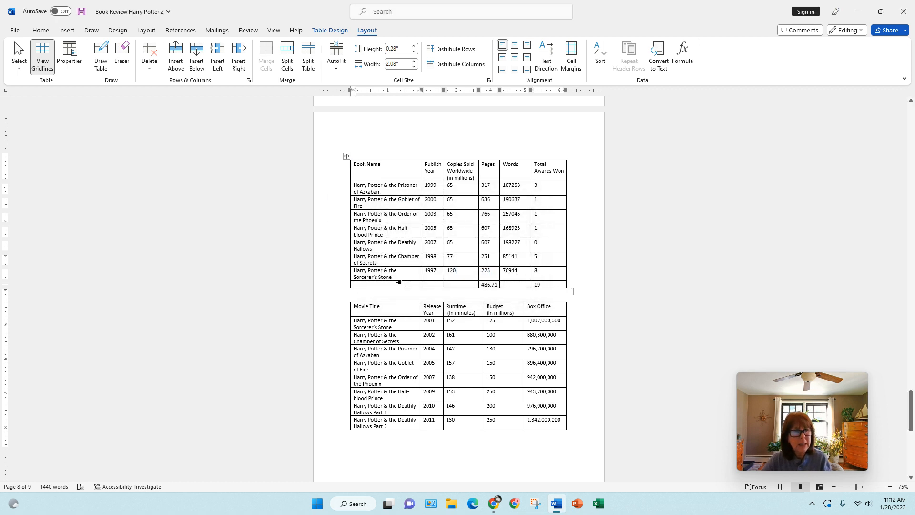
left_click(150, 69)
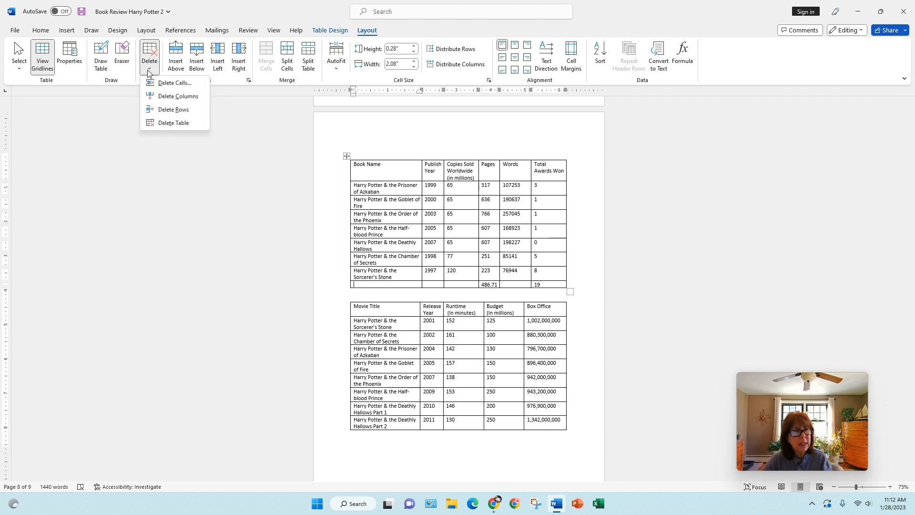
left_click(174, 110)
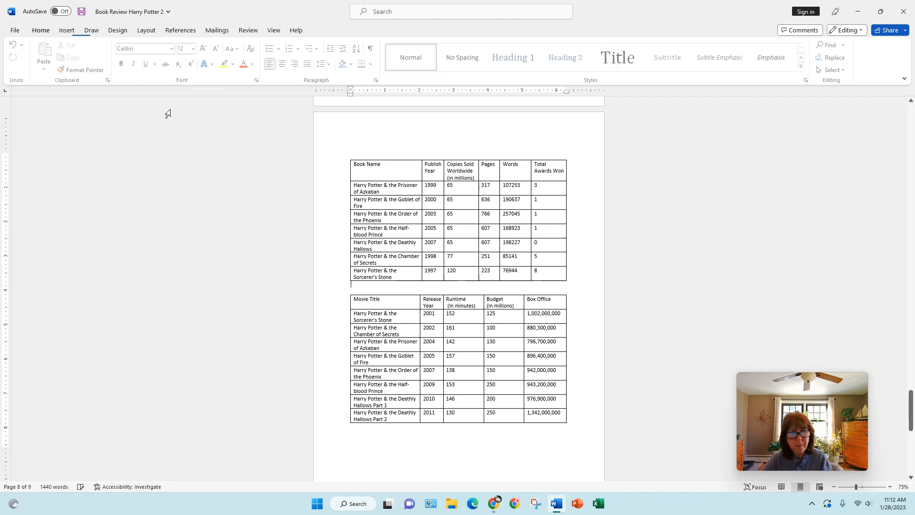
Apply the purple dark grid table style with a solid header row and first column to the book table.
left_click(468, 220)
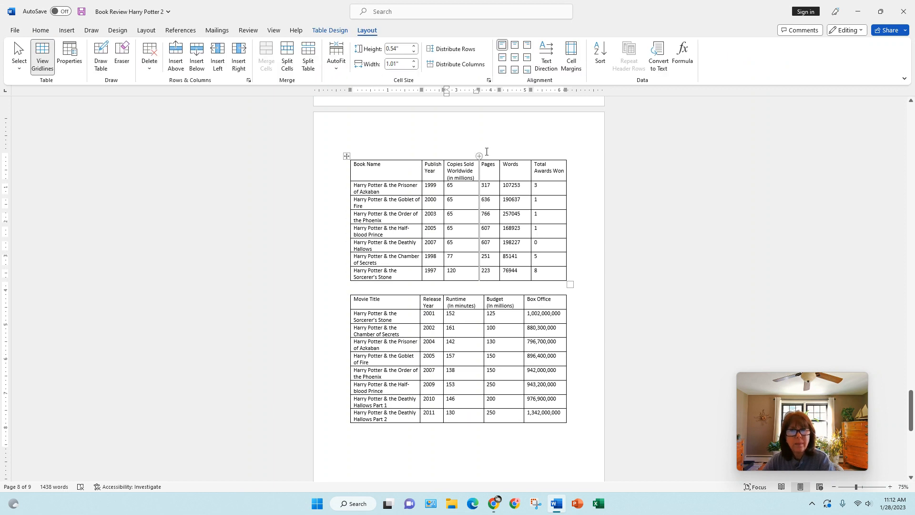
left_click(330, 30)
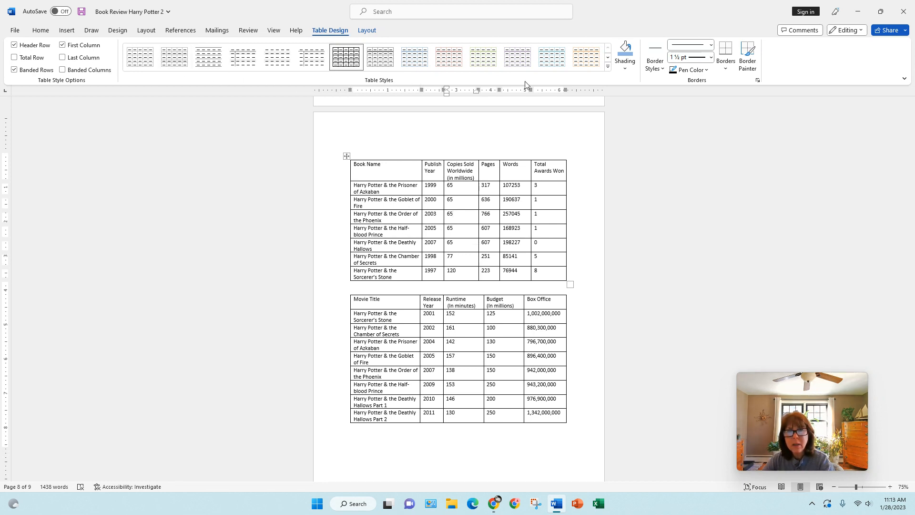
left_click(609, 68)
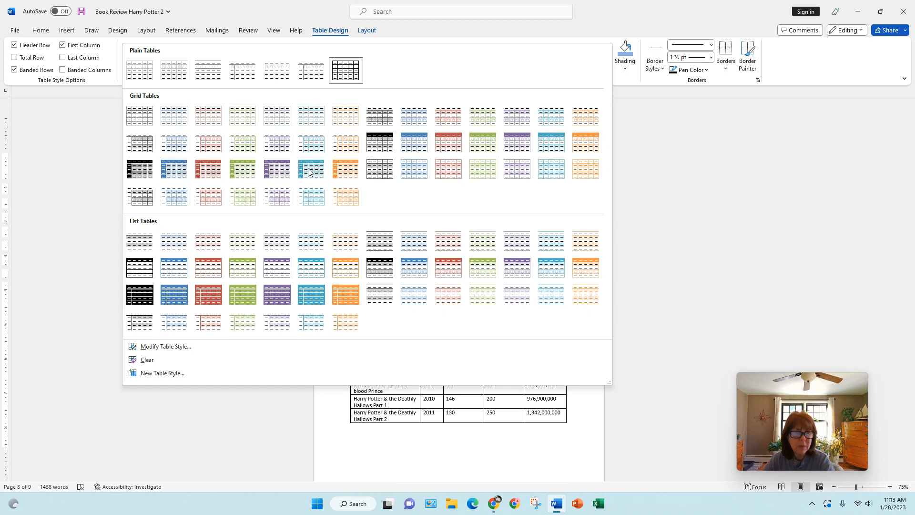
left_click(278, 172)
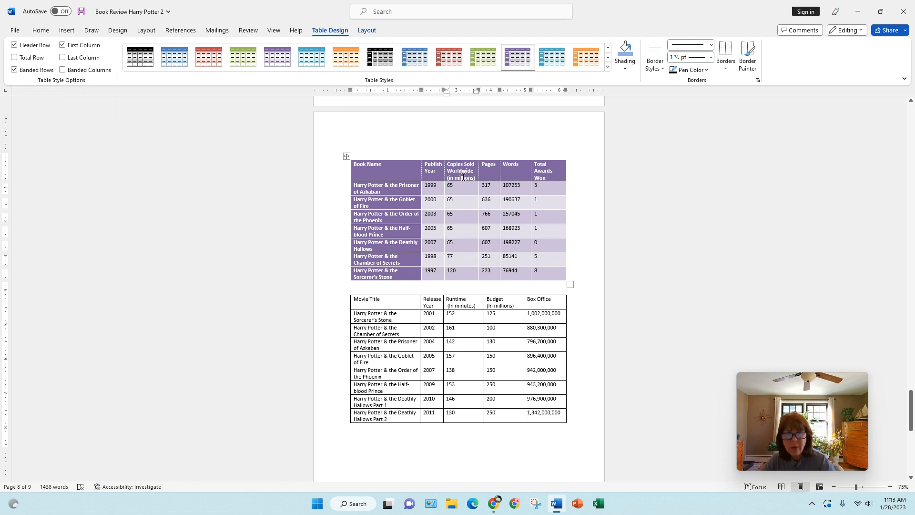
Switch the book table's Header Row option off and back on, and its Total Row option on and back off.
left_click(15, 46)
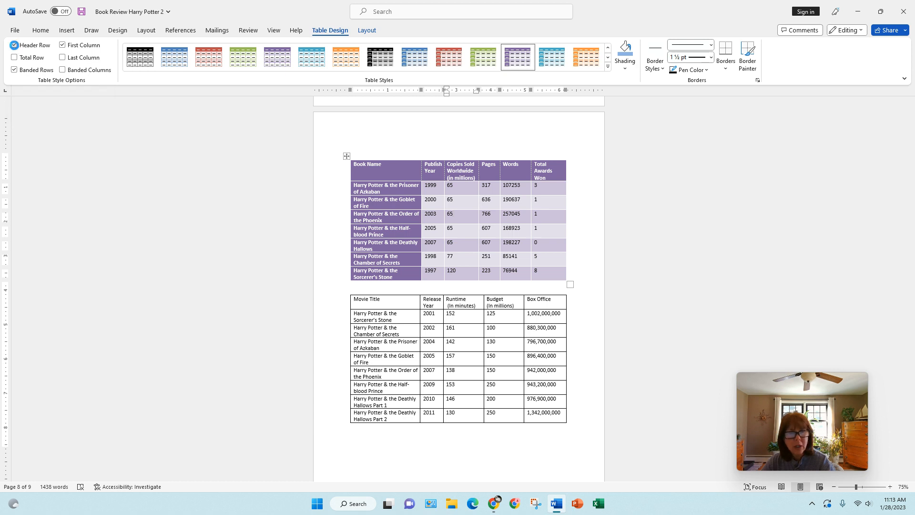
left_click(15, 45)
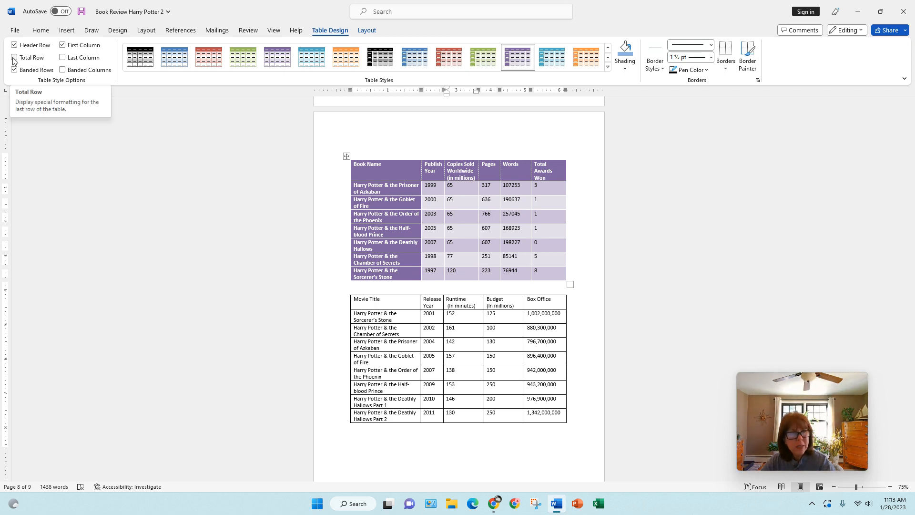
left_click(14, 58)
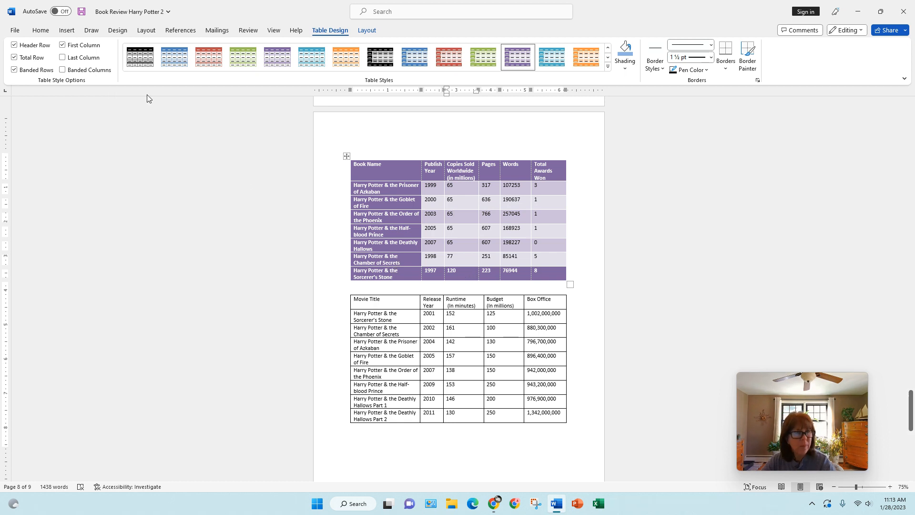
left_click(15, 58)
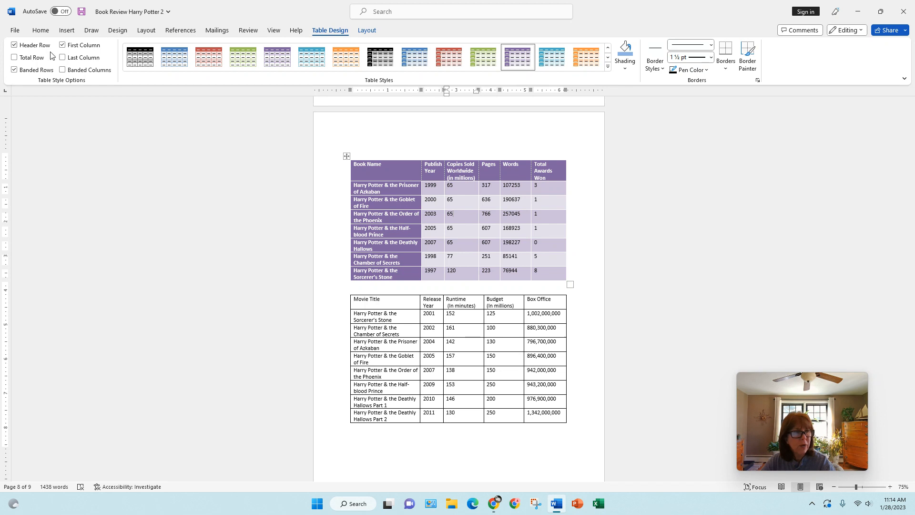
Turn off Banded Rows for the book table and toggle its First Column formatting off and back on.
left_click(15, 70)
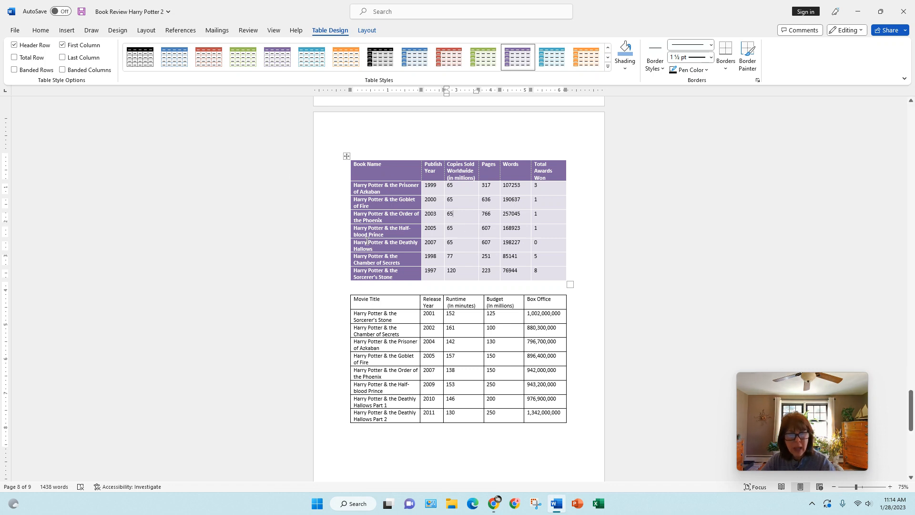
left_click(62, 48)
left_click(62, 48)
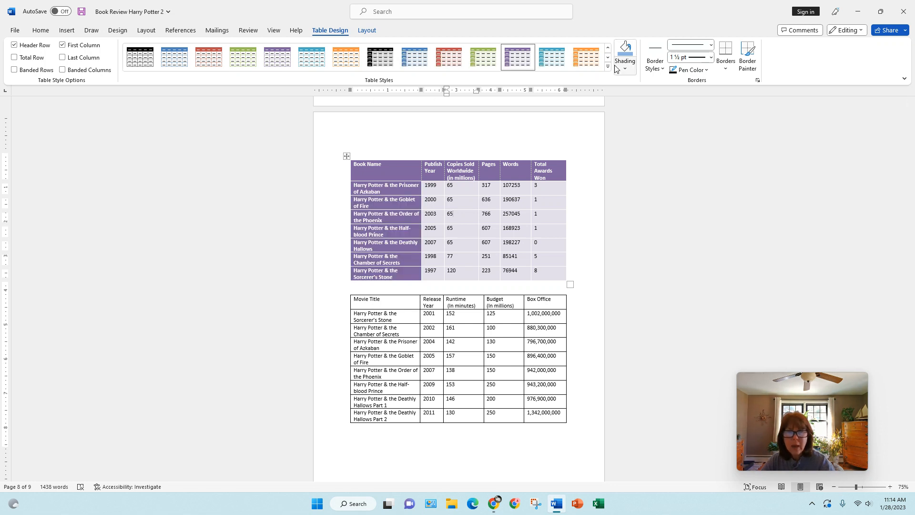
Shade the book table's data cells from Publish Year through Total Awards Won, excluding headers and titles, in the lightest green theme colour.
left_click(630, 71)
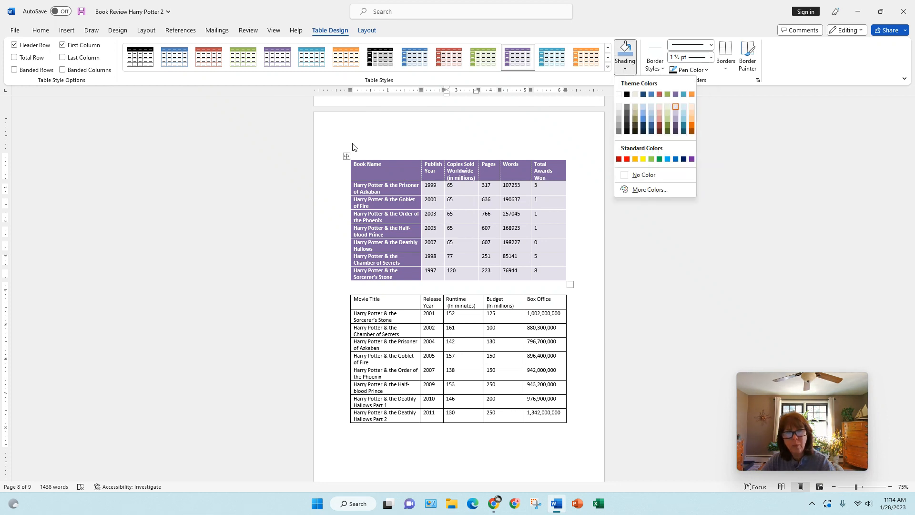
left_click(439, 198)
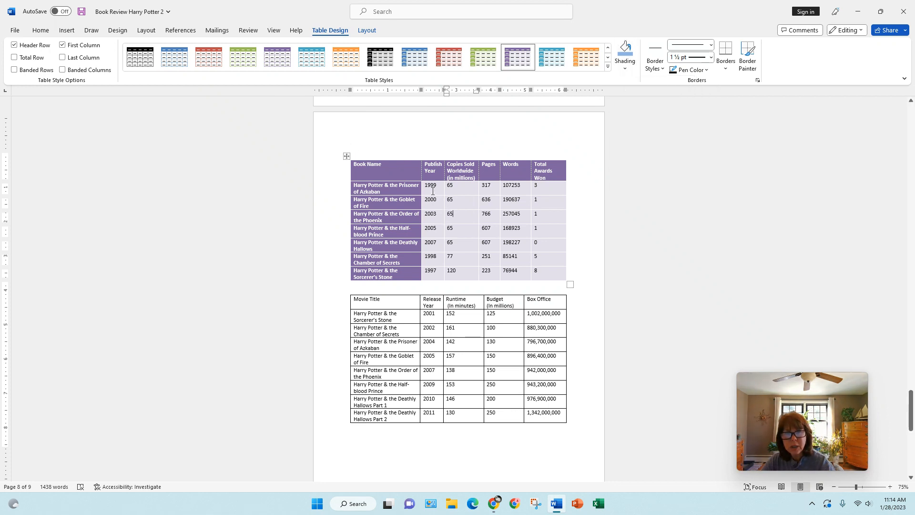
mouse_move(427, 187)
left_mouse_down()
mouse_move(543, 265)
mouse_move(539, 275)
left_mouse_up()
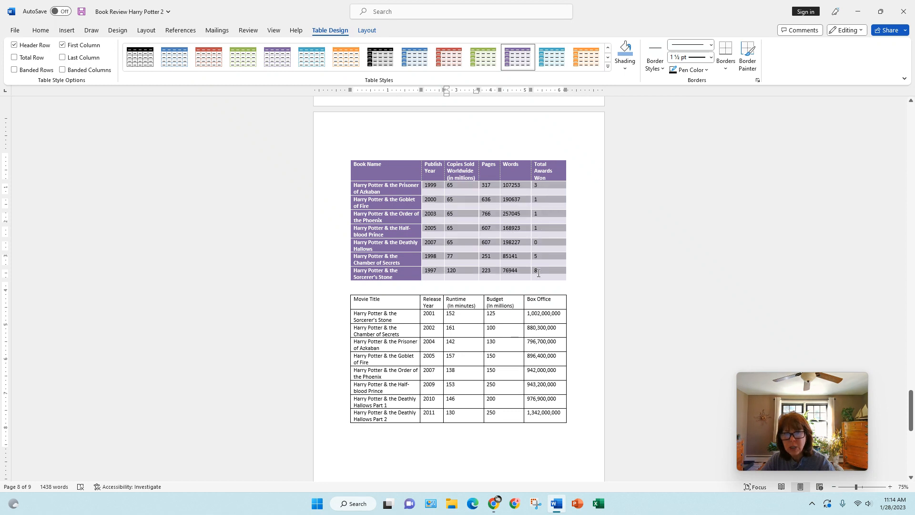
left_click(627, 73)
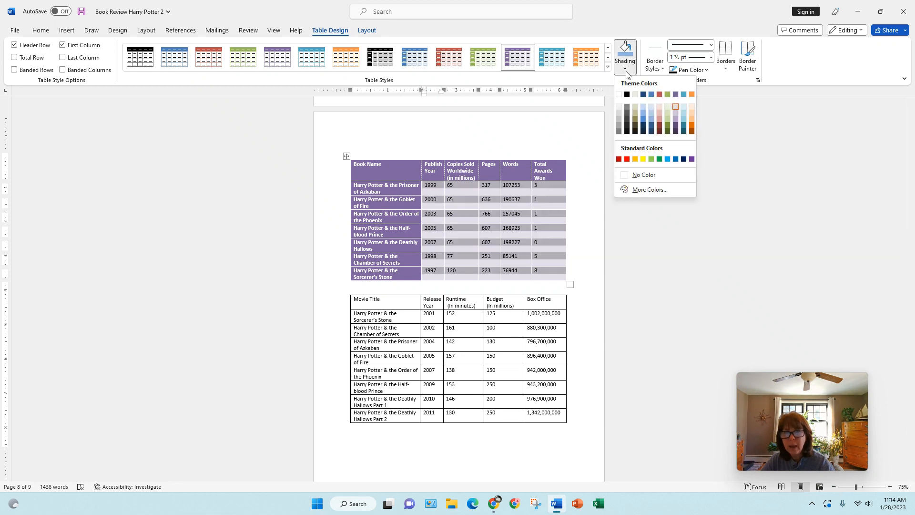
left_click(668, 108)
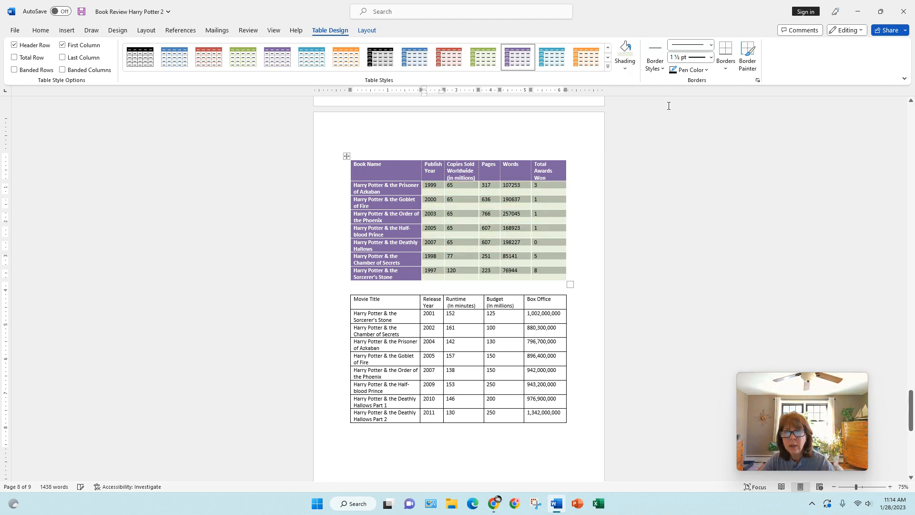
Set the table border pen to a single solid line in dark orange, 2 ¼ pt thick, and leave border painting.
left_click(663, 69)
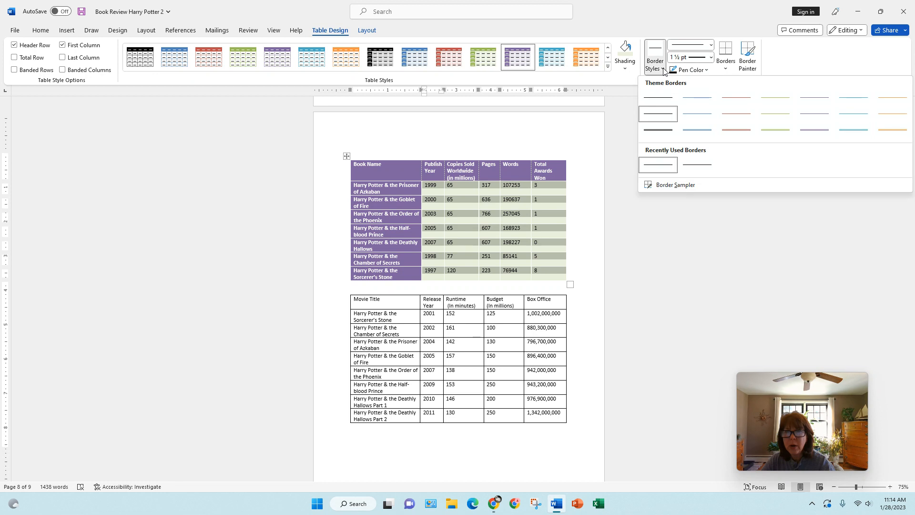
left_click(660, 97)
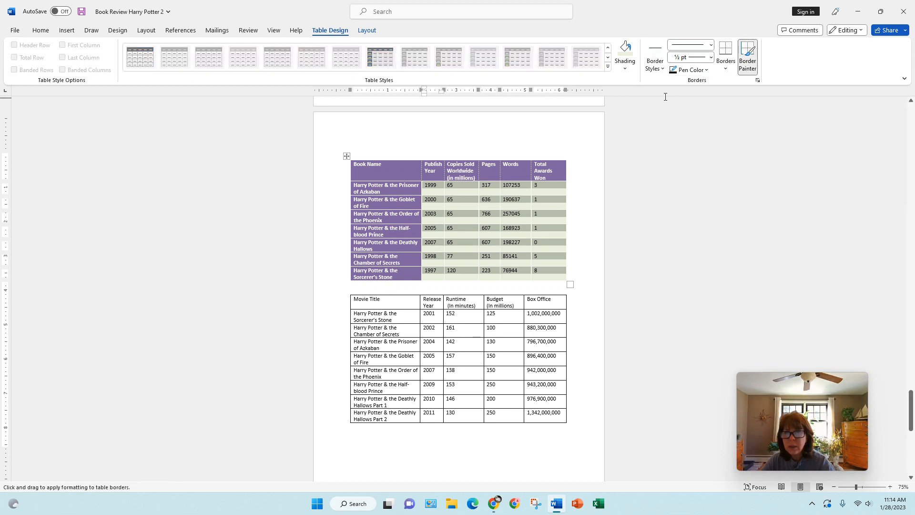
left_click(711, 45)
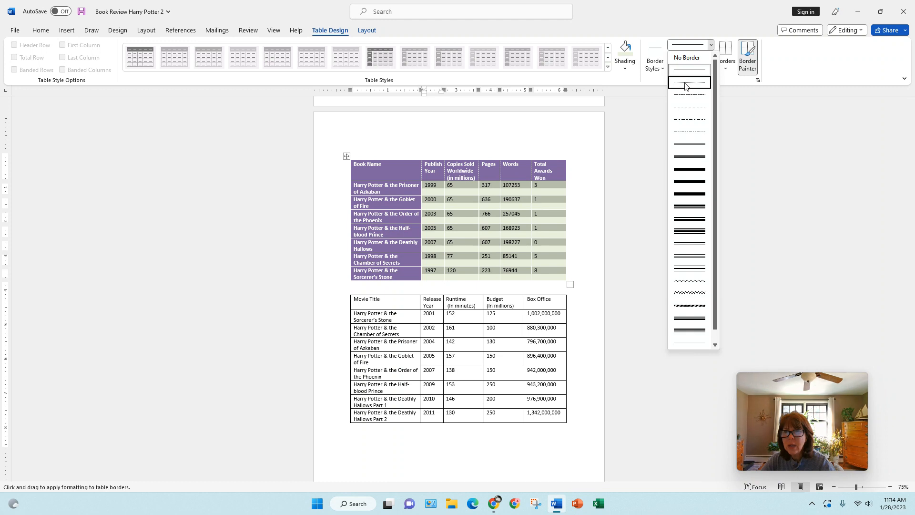
left_click(775, 129)
left_click(706, 70)
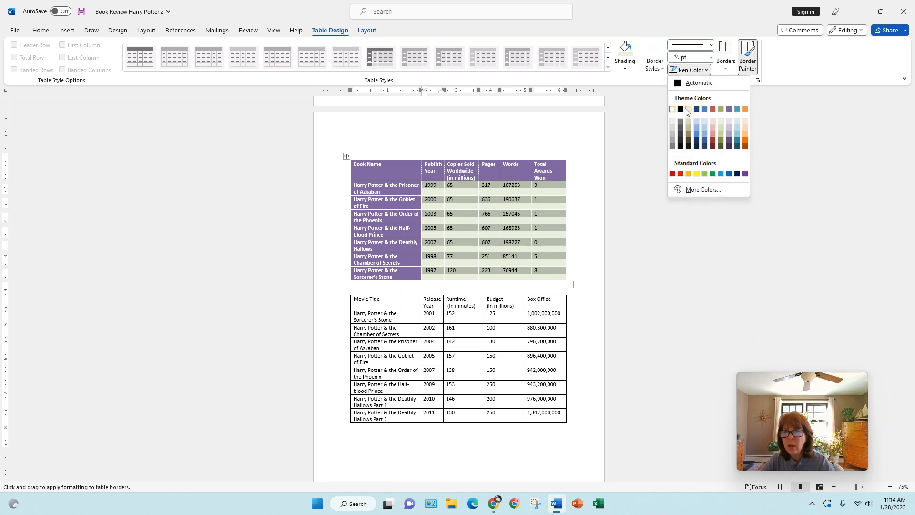
left_click(745, 139)
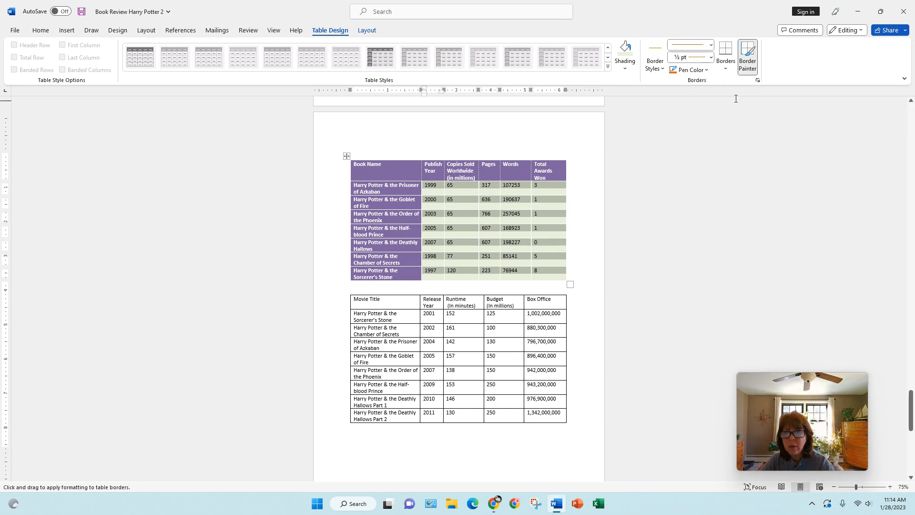
left_click(711, 58)
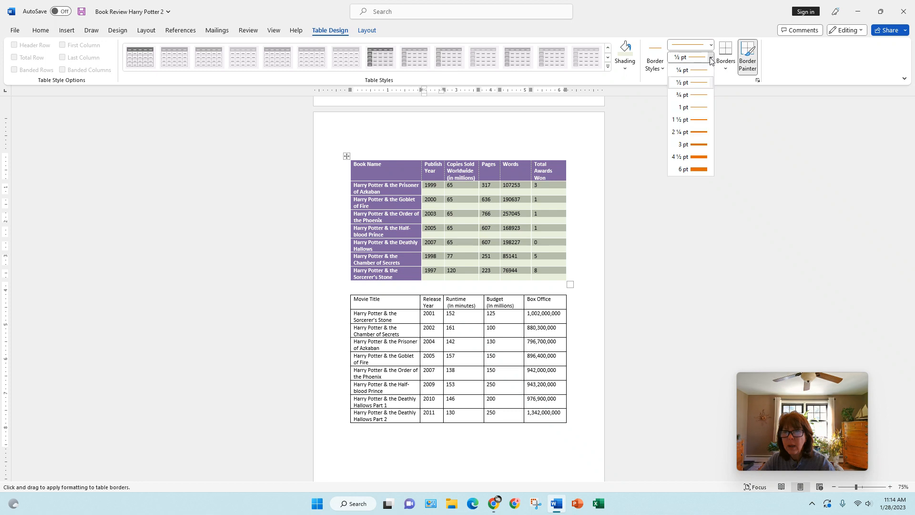
left_click(691, 132)
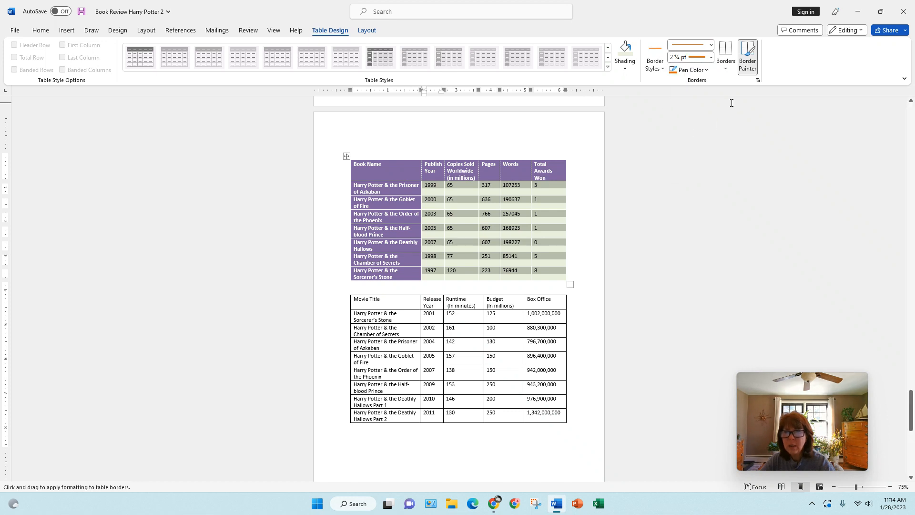
left_click(644, 155)
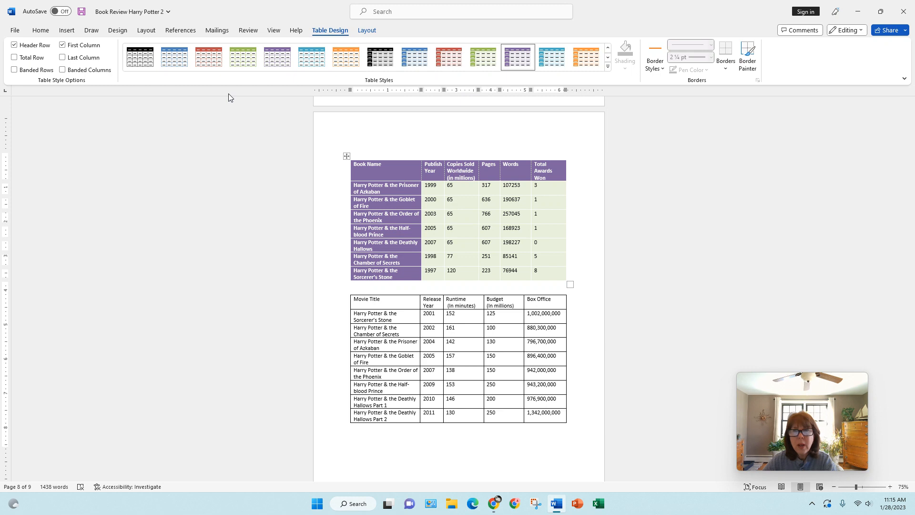
Convert the entire book table to text, separating the entries with tabs.
left_click(367, 31)
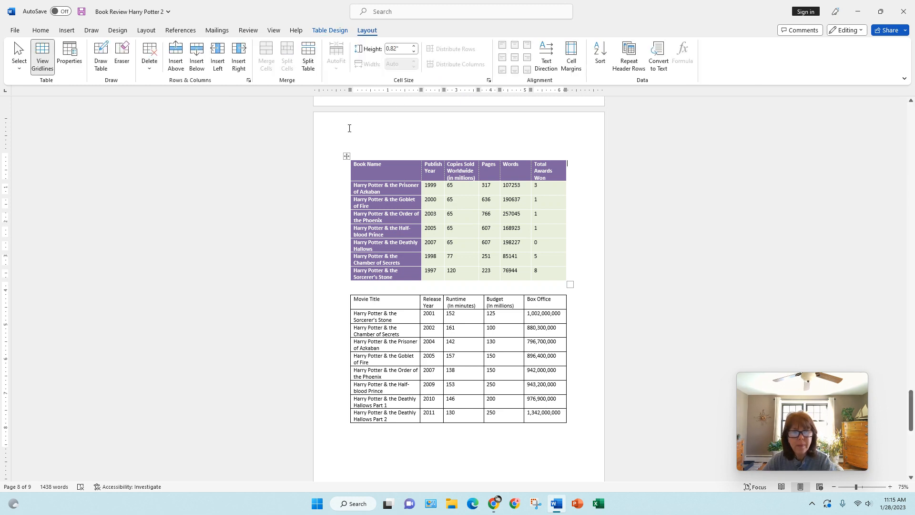
left_click(347, 157)
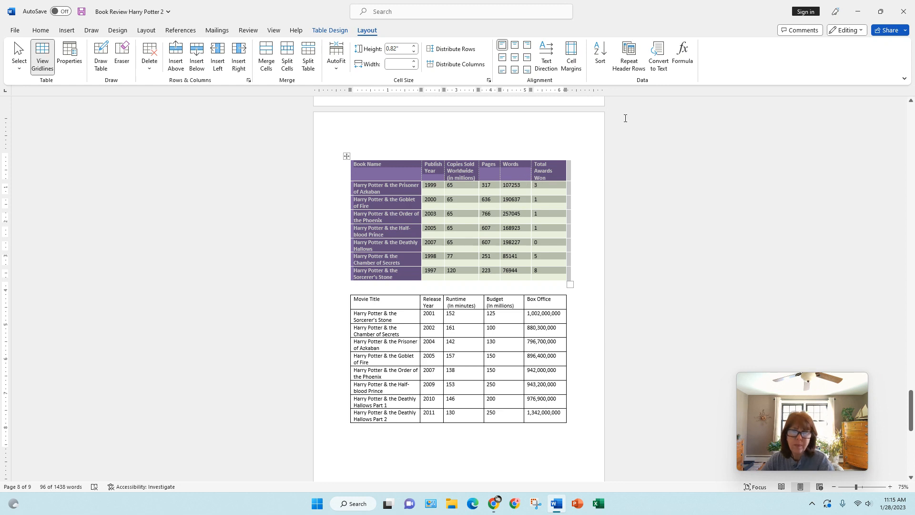
left_click(663, 73)
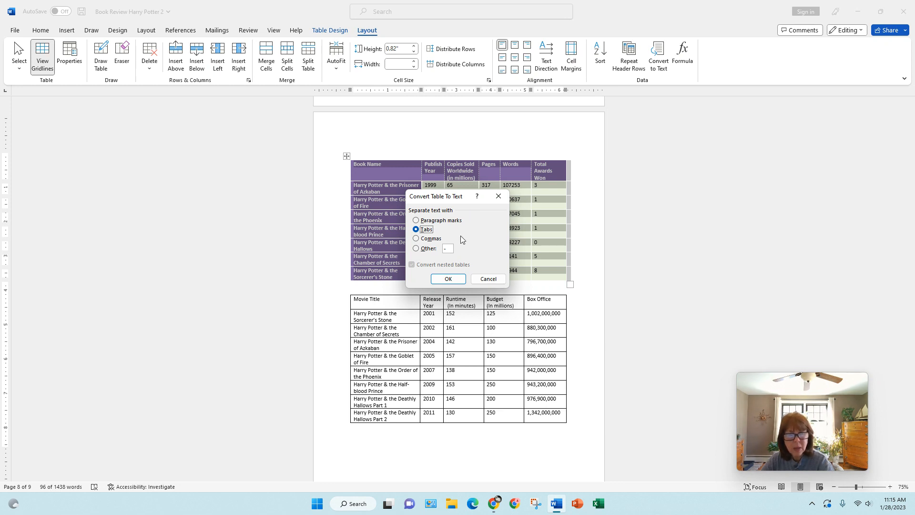
left_click(449, 279)
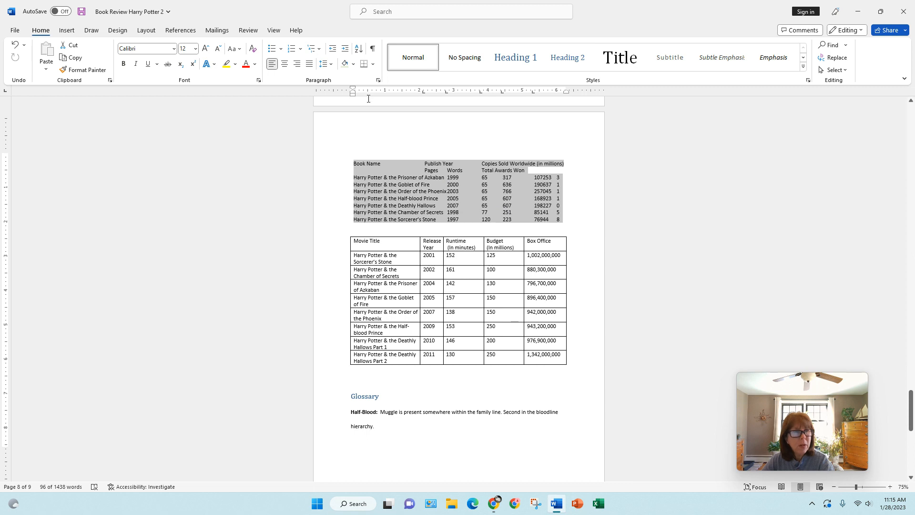
Convert the selected book text back into a six-column table, separated at tabs with automatic fixed column width.
left_click(68, 30)
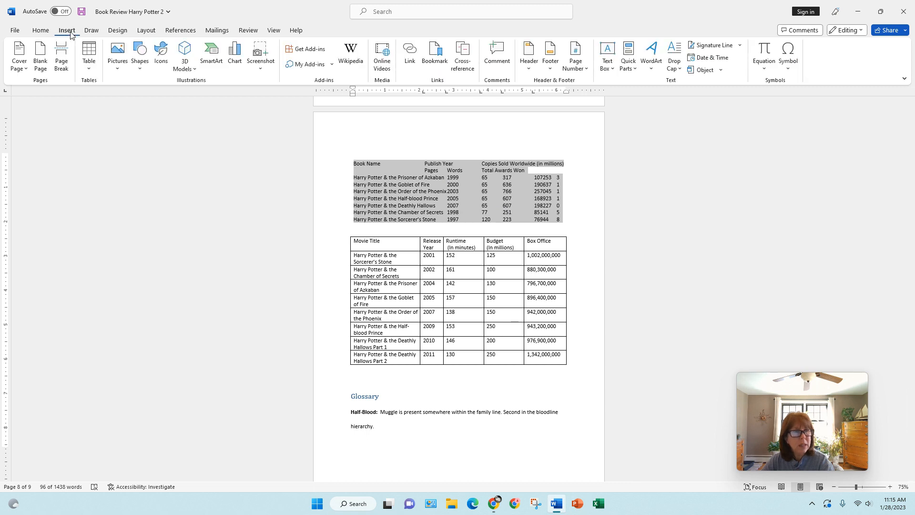
left_click(88, 71)
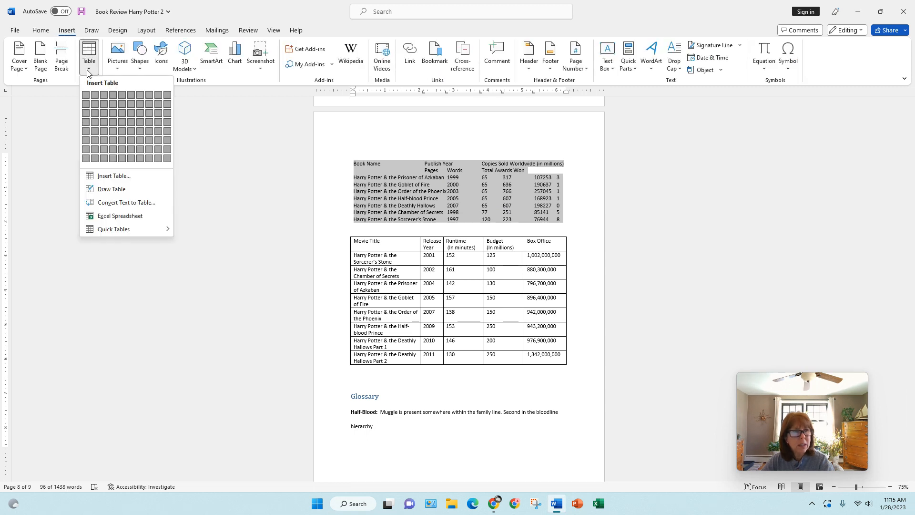
left_click(127, 202)
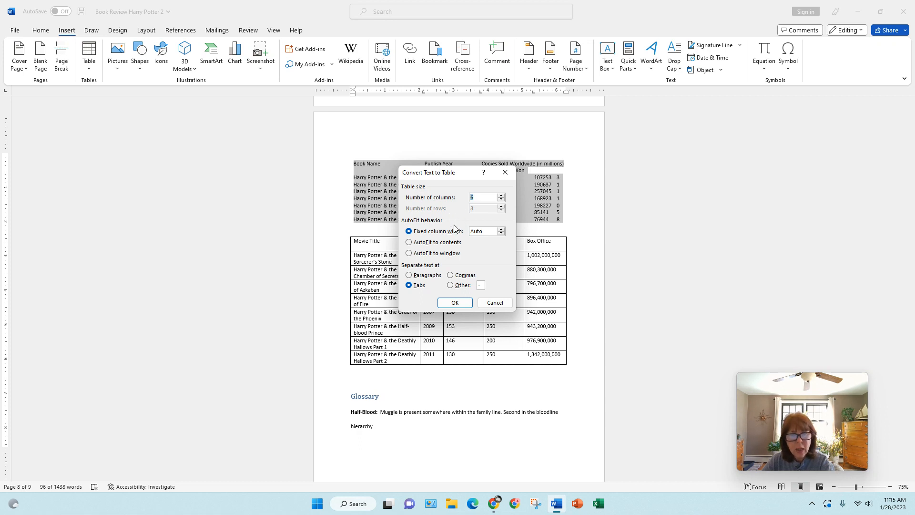
left_click(452, 303)
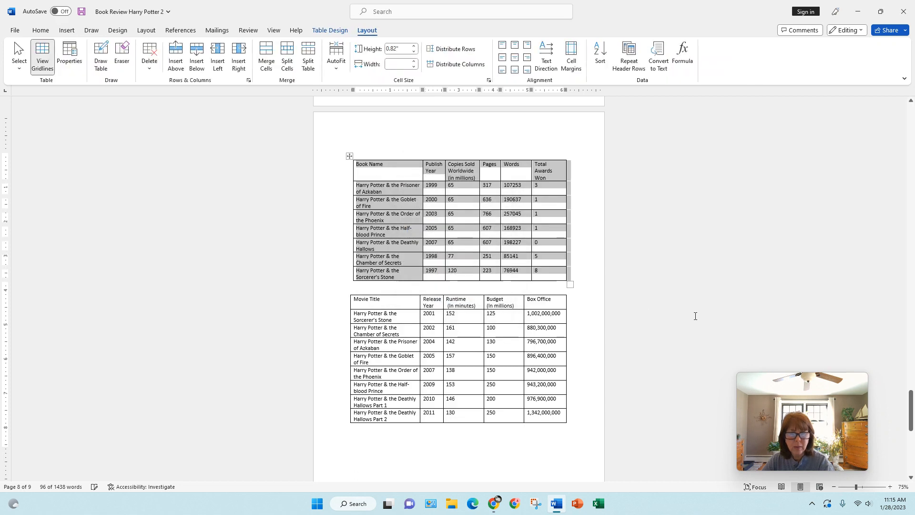